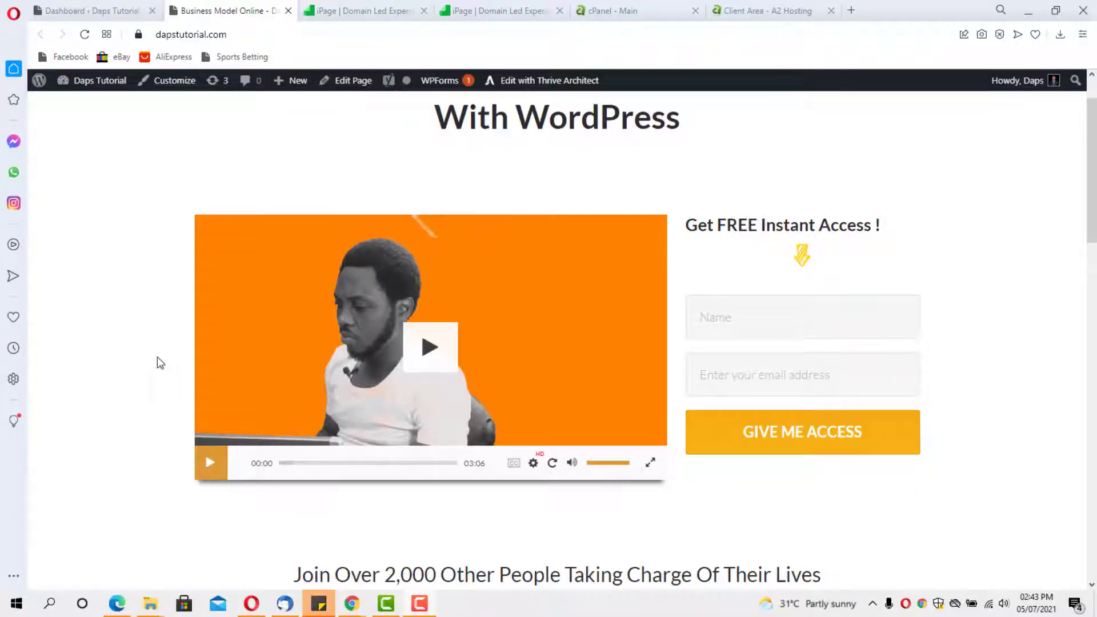
From the WordPress dashboard, search Plugins > Add New for 'duplicator'
left_click(81, 11)
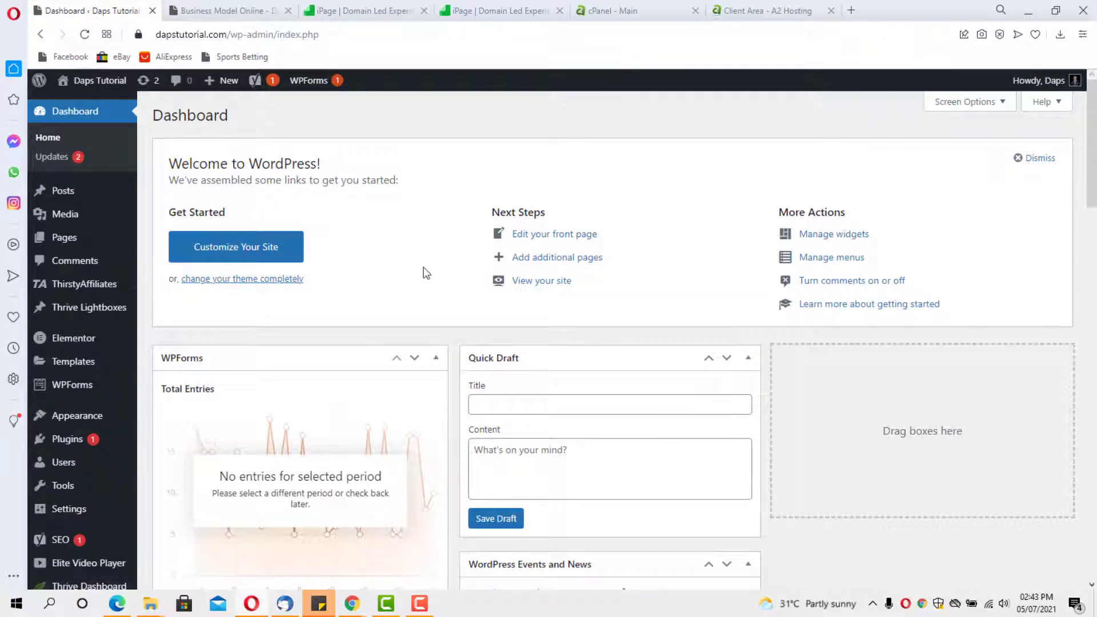
mouse_move(60, 443)
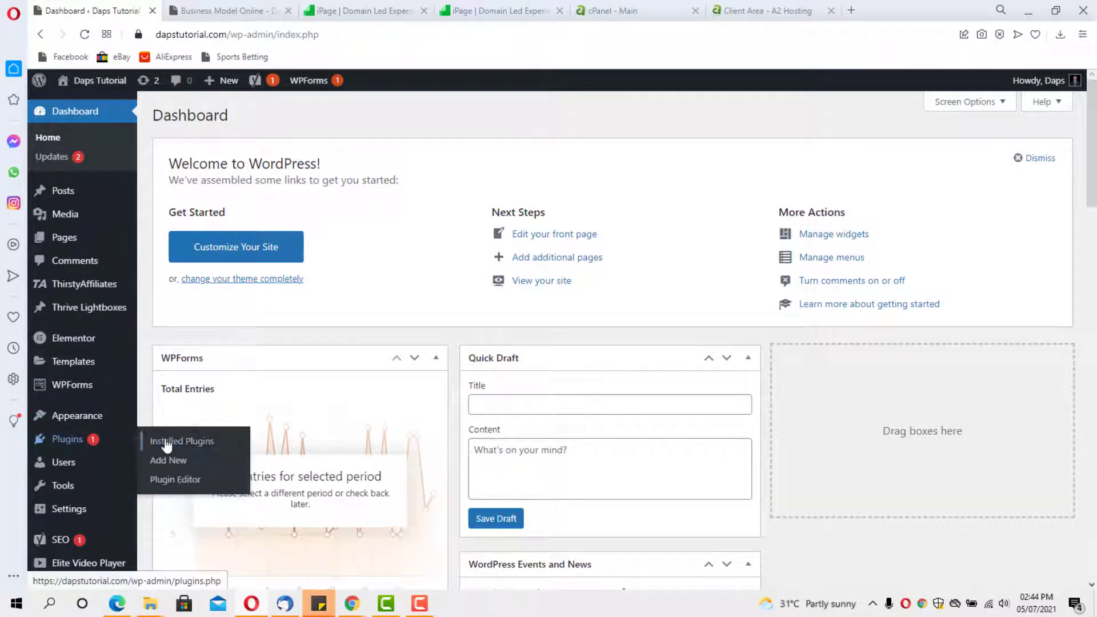
left_click(161, 464)
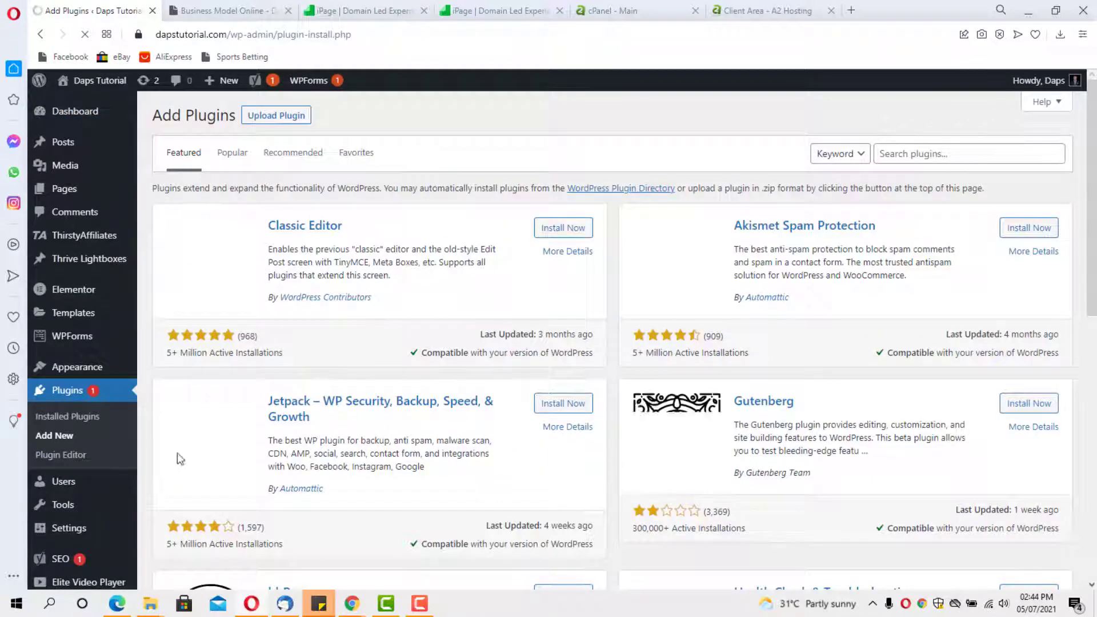
left_click(952, 151)
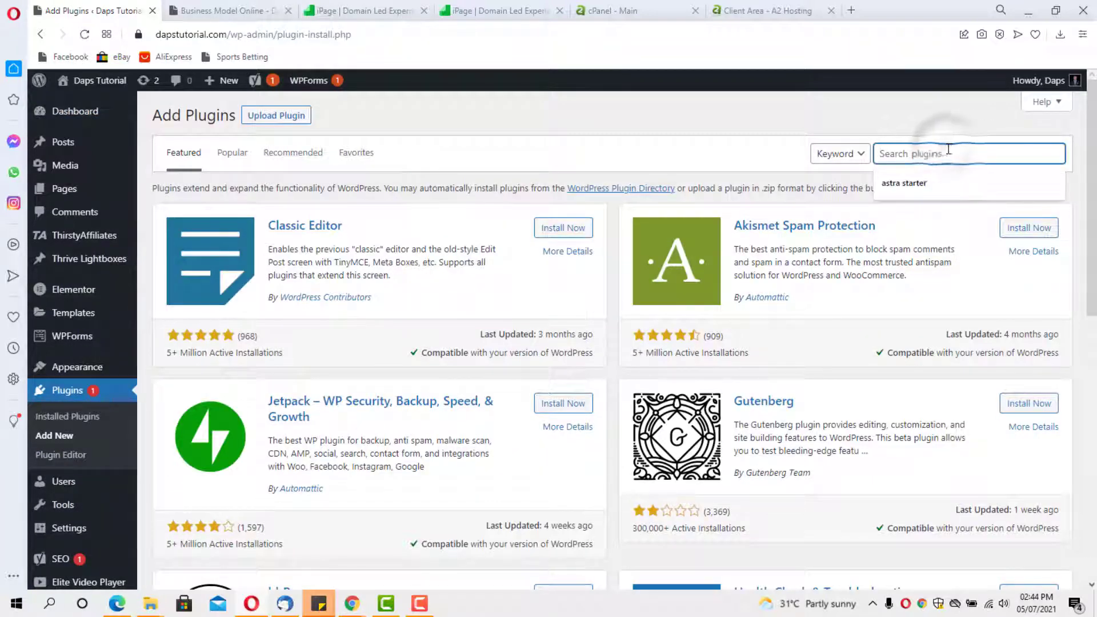
key("Down")
key("Return")
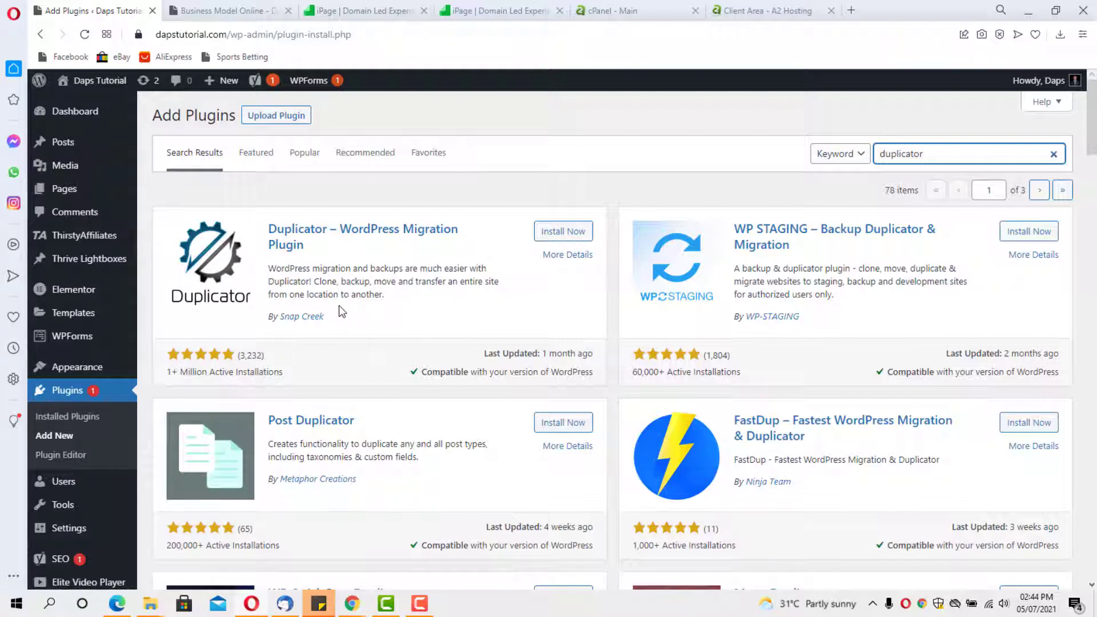
Install and activate the Duplicator plugin so it appears in the admin menu
left_click(572, 234)
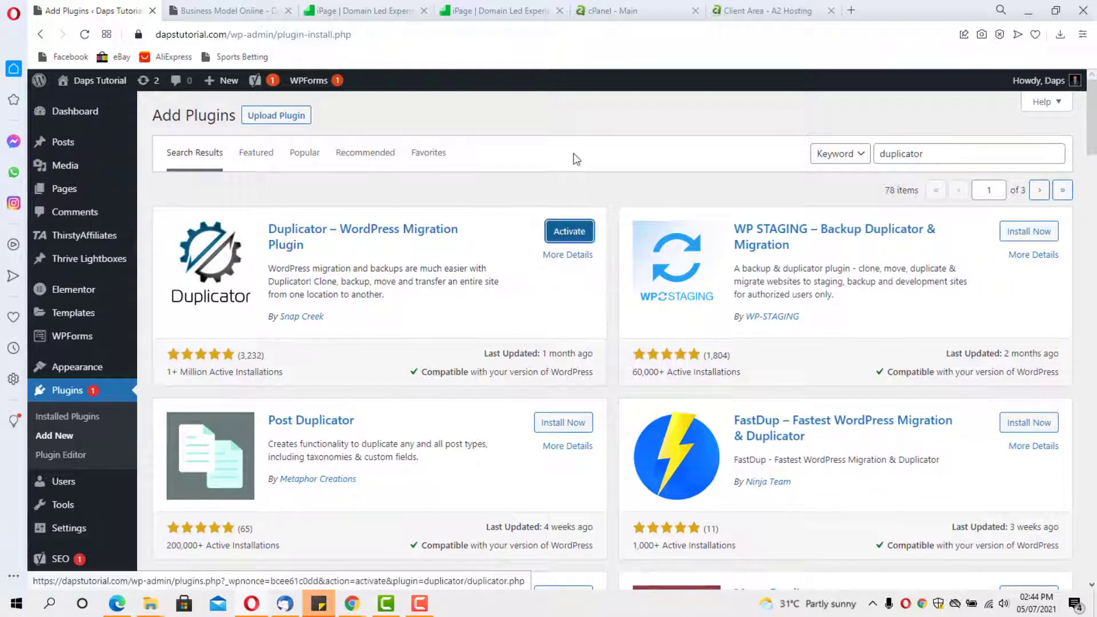
left_click(569, 232)
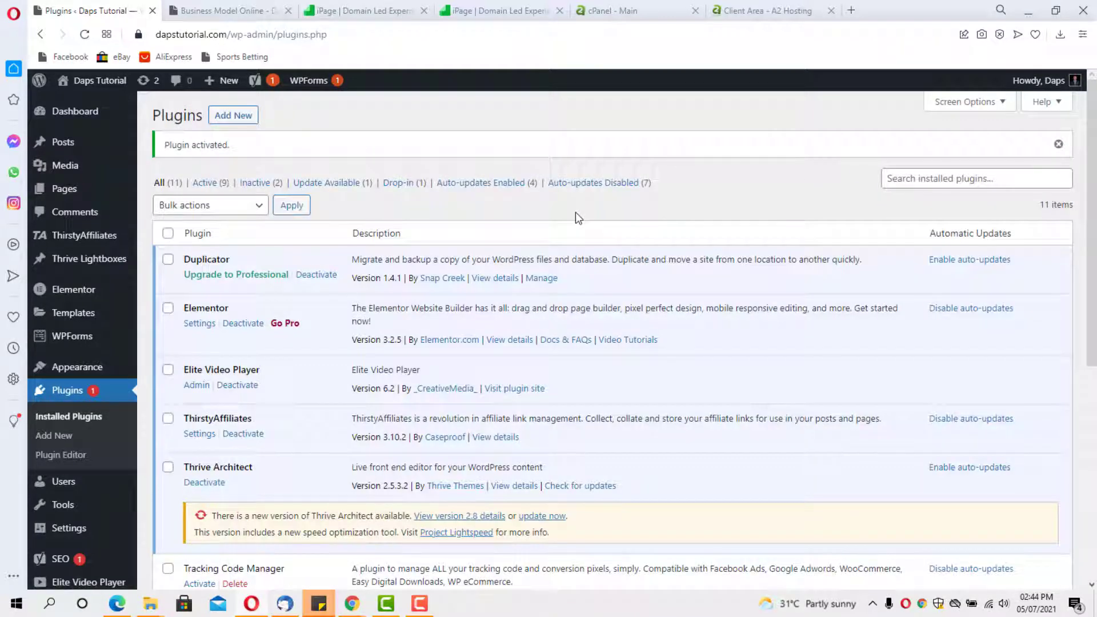
scroll(249, 299, "down", 4)
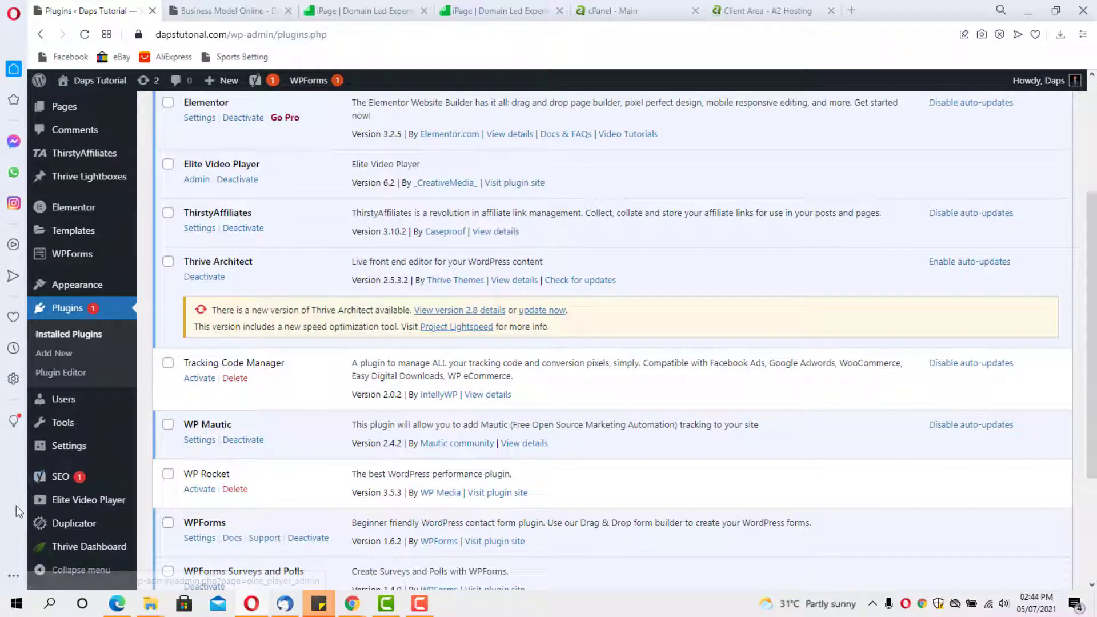
mouse_move(60, 528)
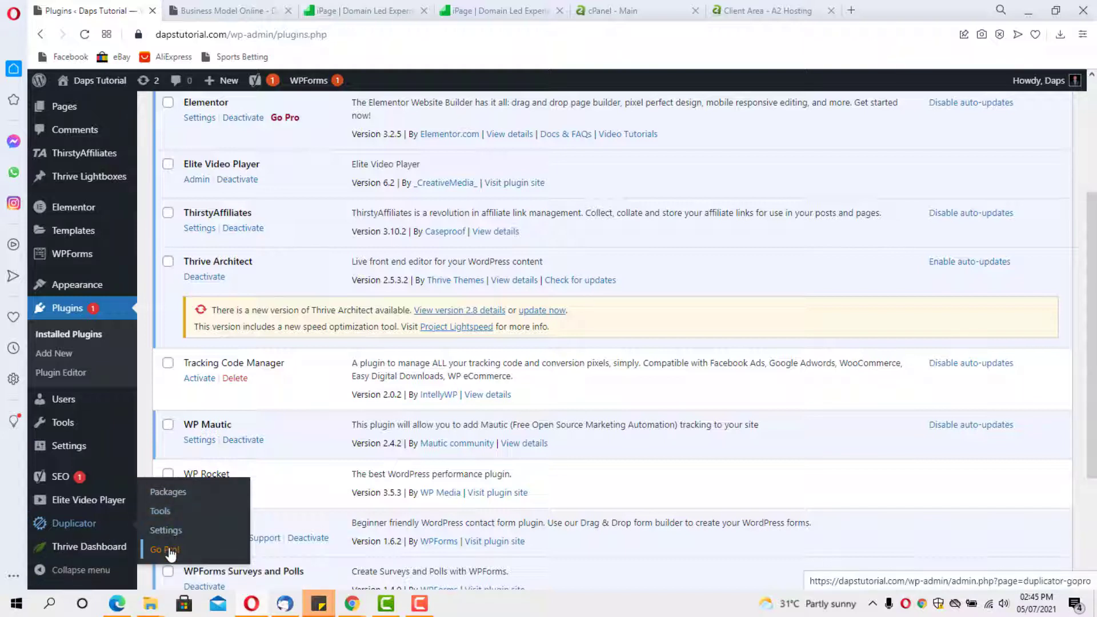
Create a new Duplicator package with the default name 20210705_dapstutorial and run the system scan
left_click(174, 496)
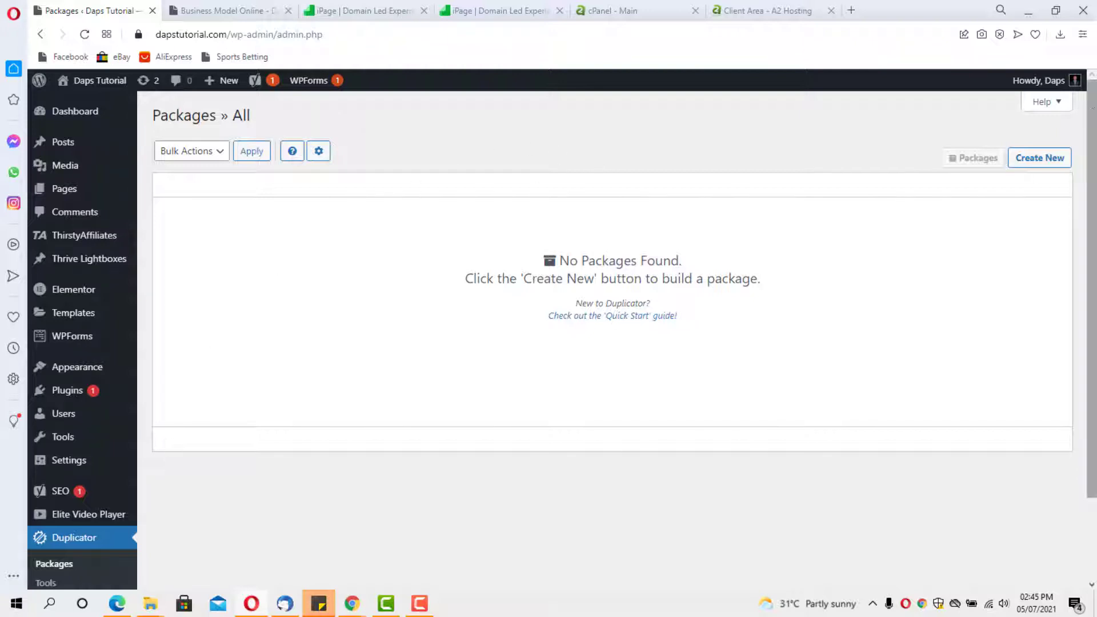
left_click(1032, 164)
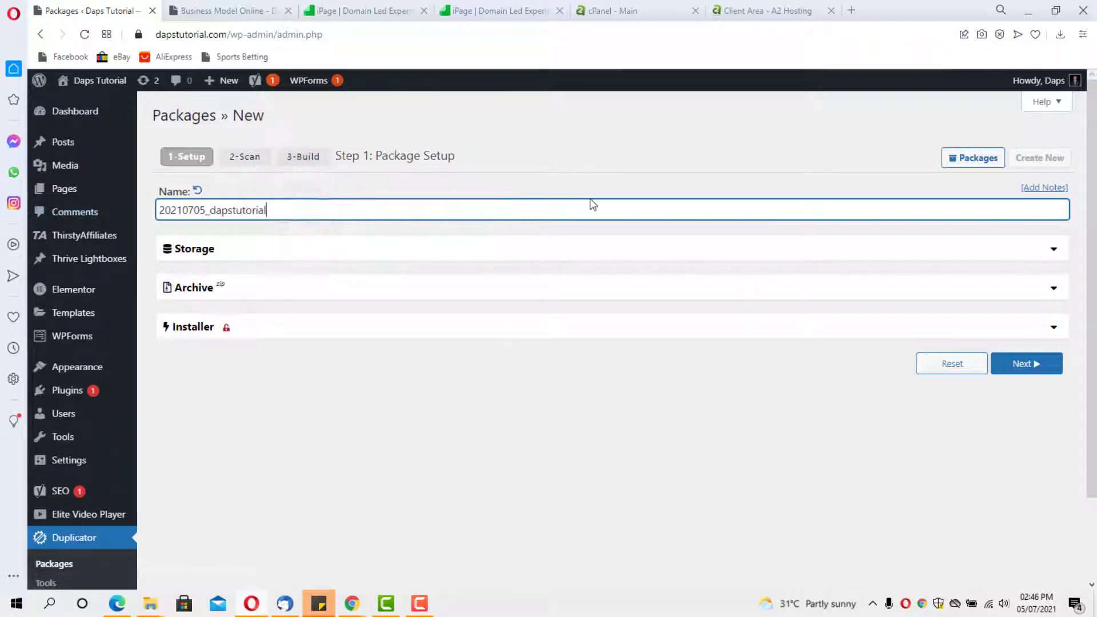
left_click(1026, 364)
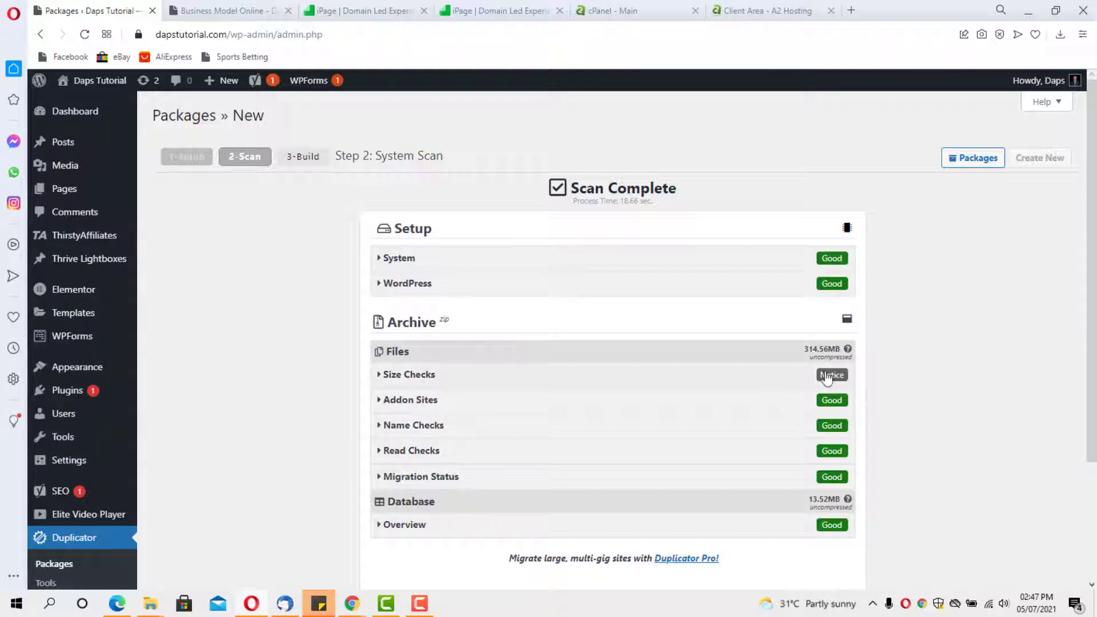
Review the Size Checks results and tick 'Yes. Continue with the build process!'
left_click(385, 377)
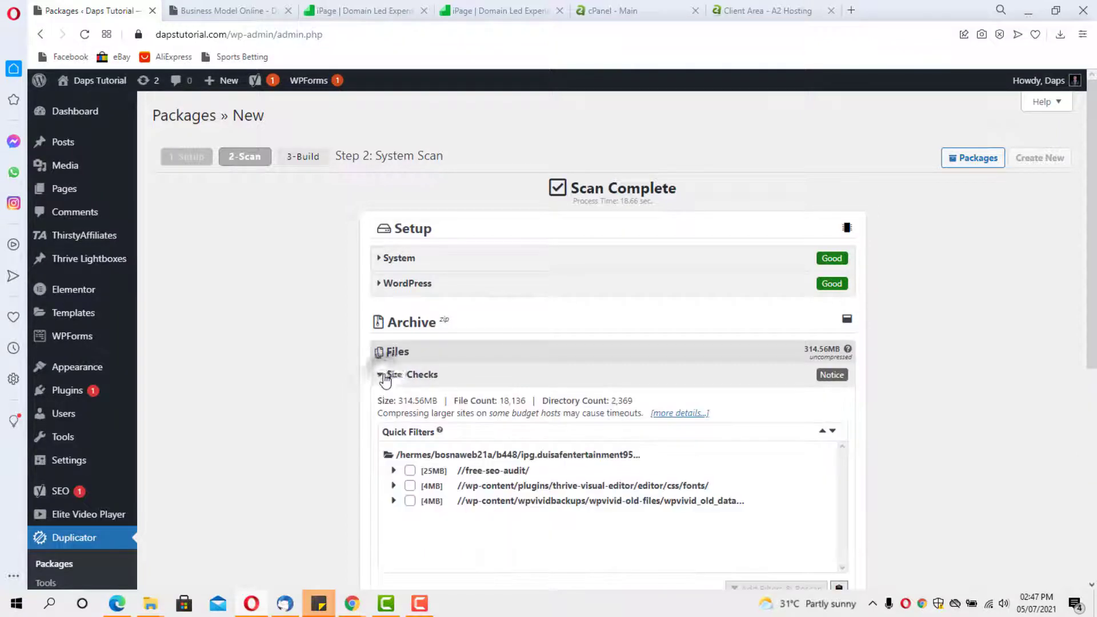
scroll(760, 408, "down", 2)
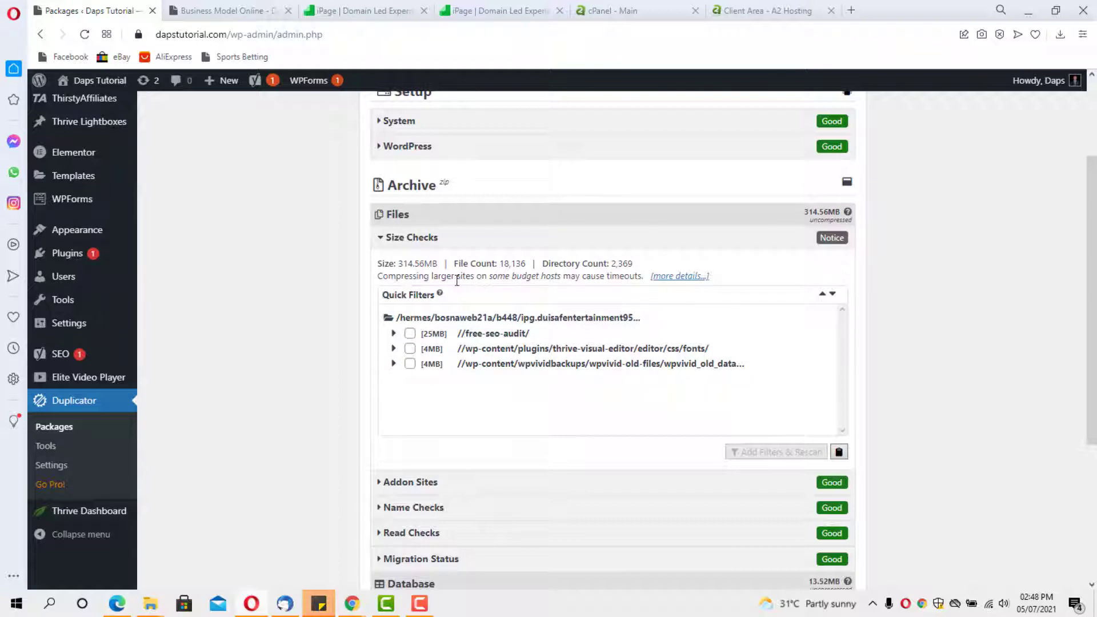
left_click(532, 334)
scroll(740, 217, "down", 3)
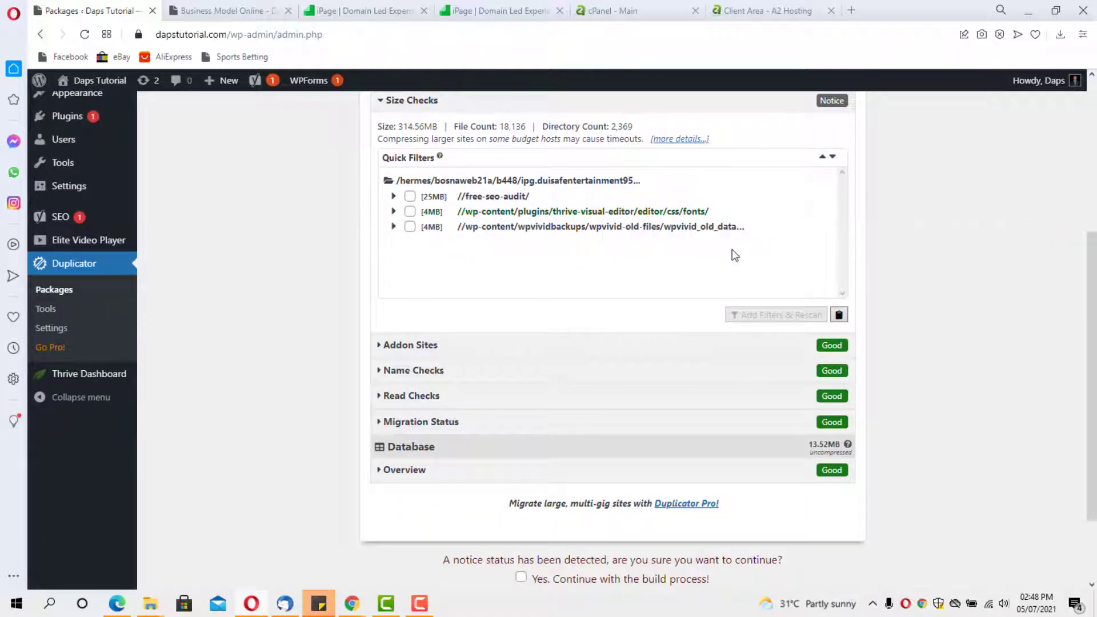
scroll(733, 251, "up", 3)
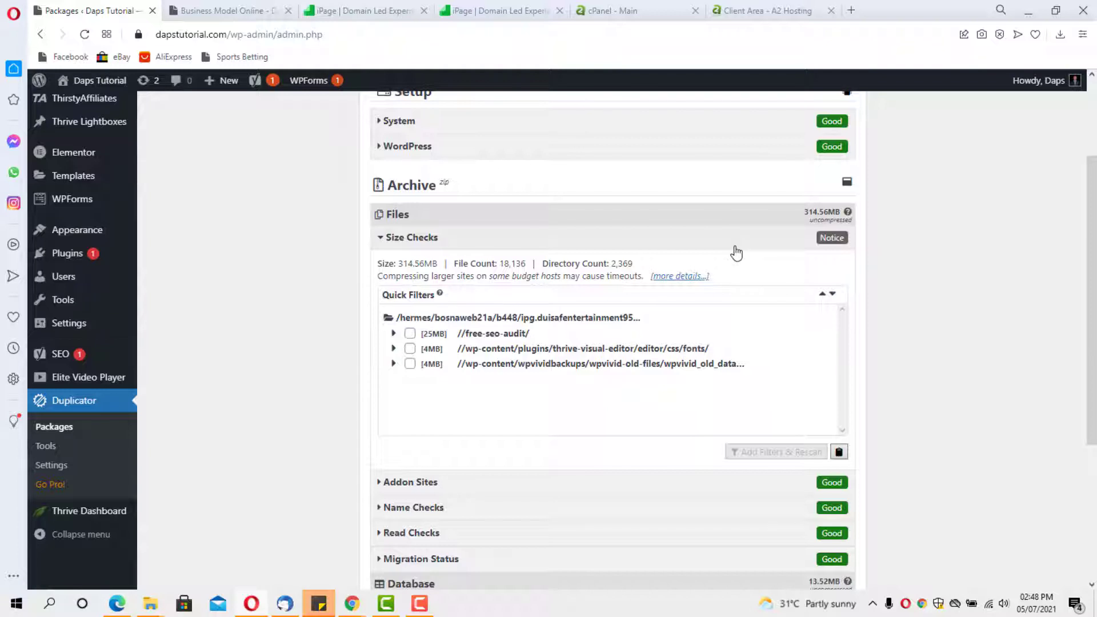
scroll(738, 254, "down", 3)
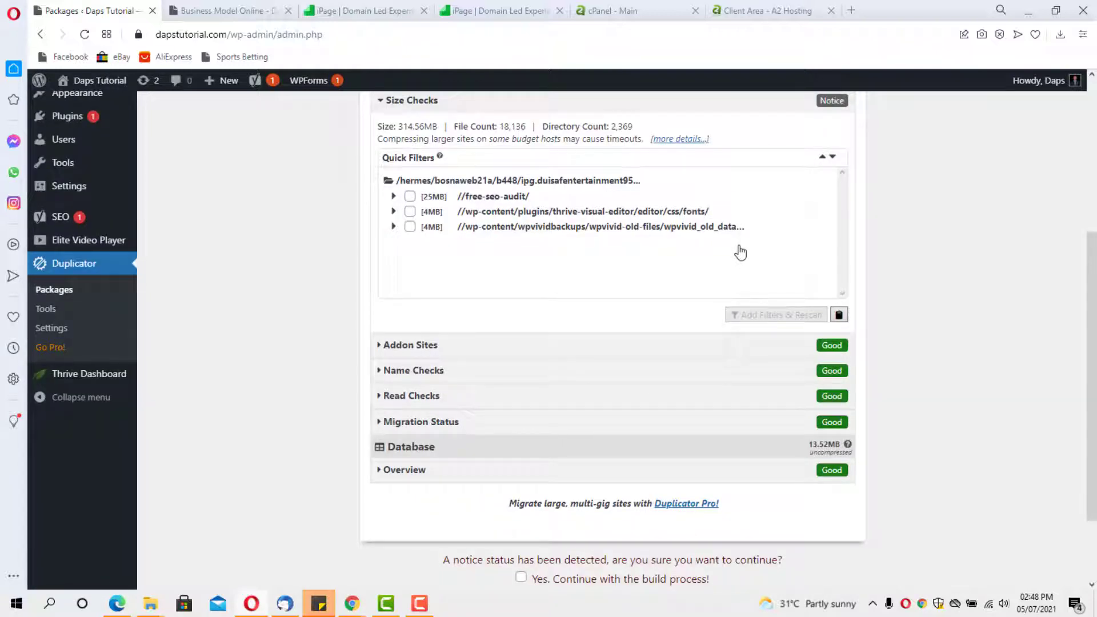
scroll(740, 252, "down", 2)
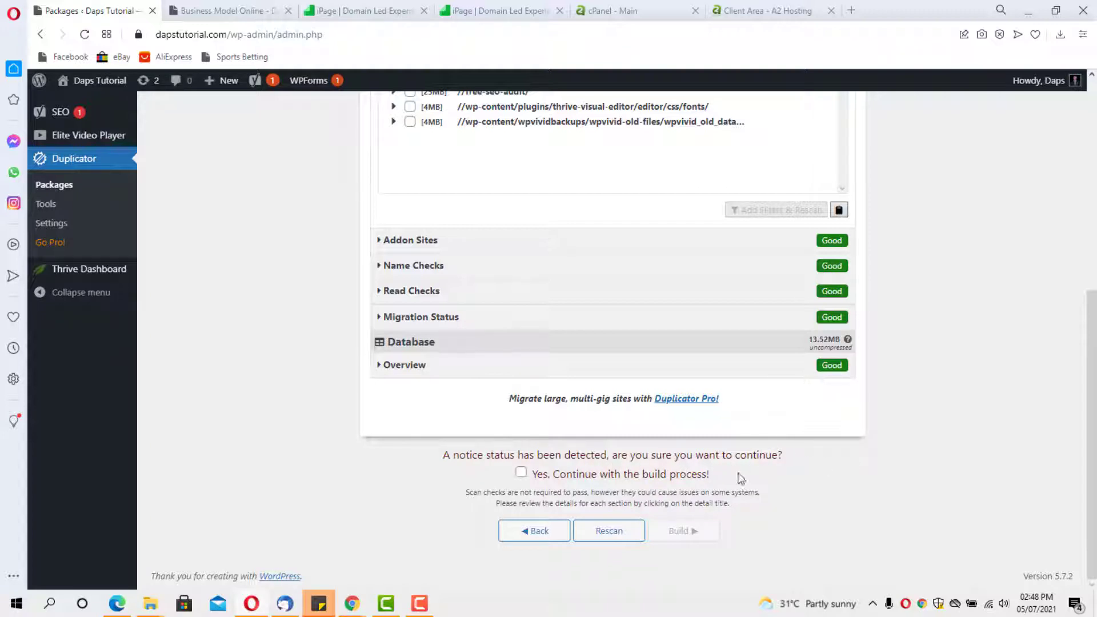
left_click(521, 473)
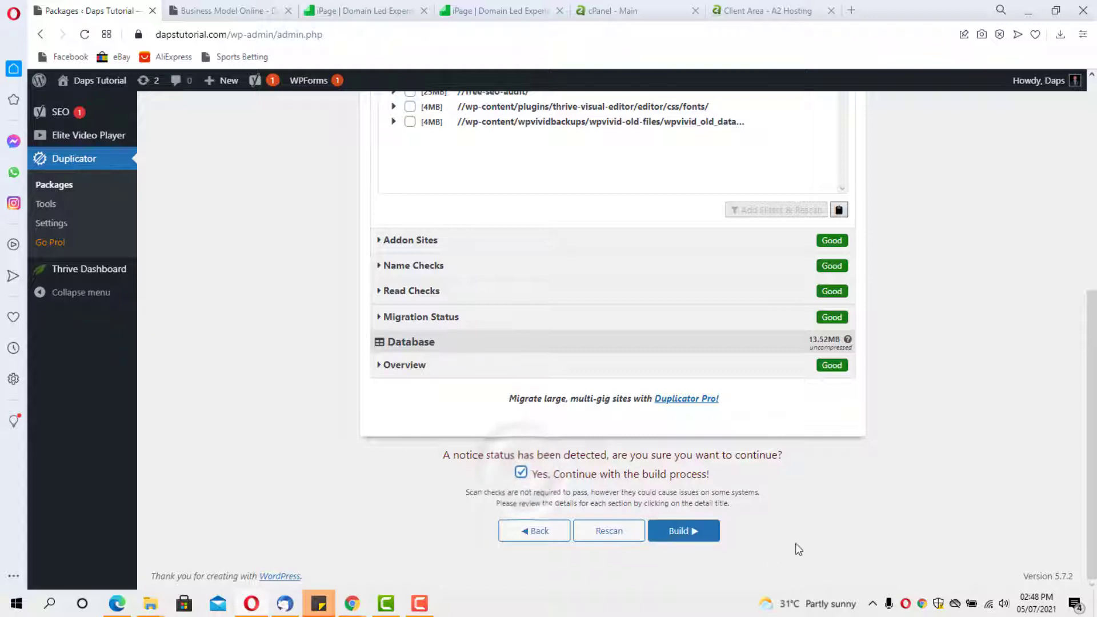
Build the package, then download the installer and the 151.59MB archive
left_click(678, 535)
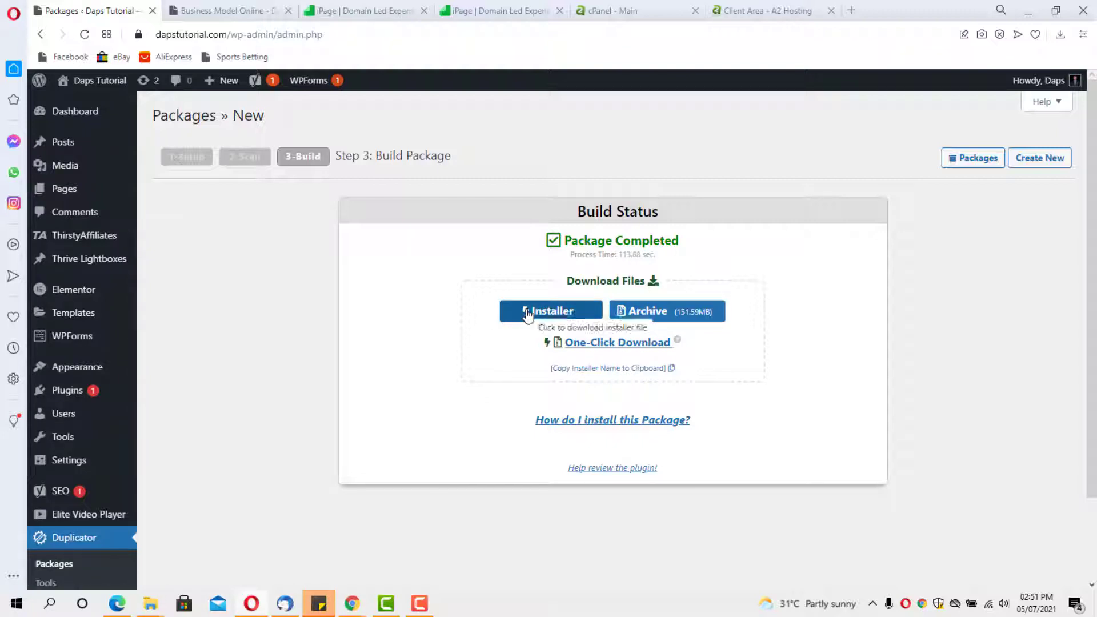
left_click(526, 314)
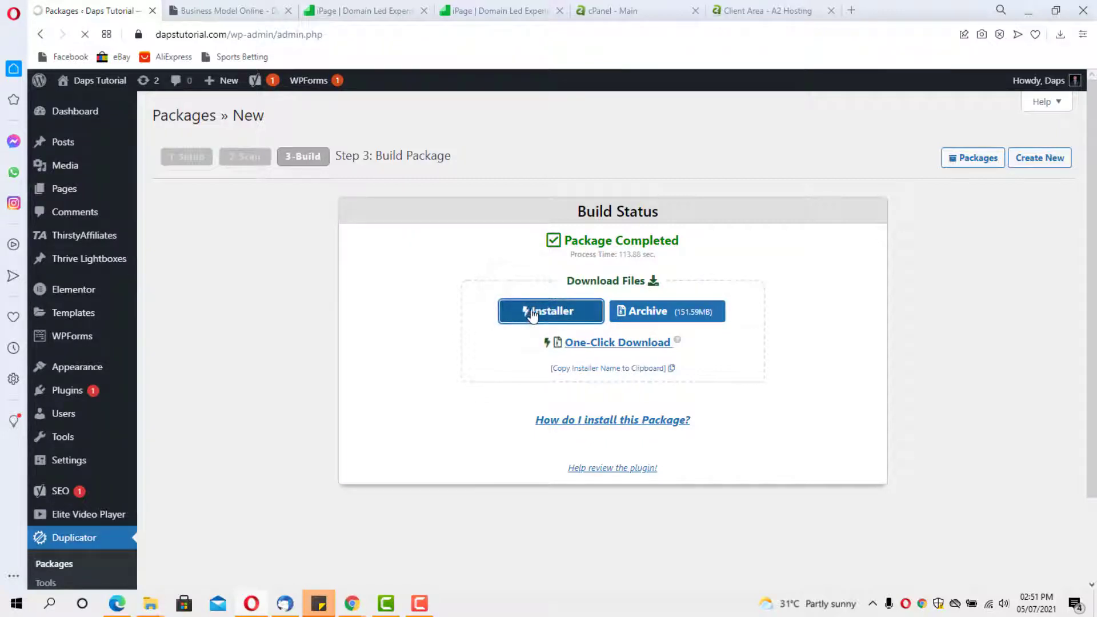
left_click(654, 315)
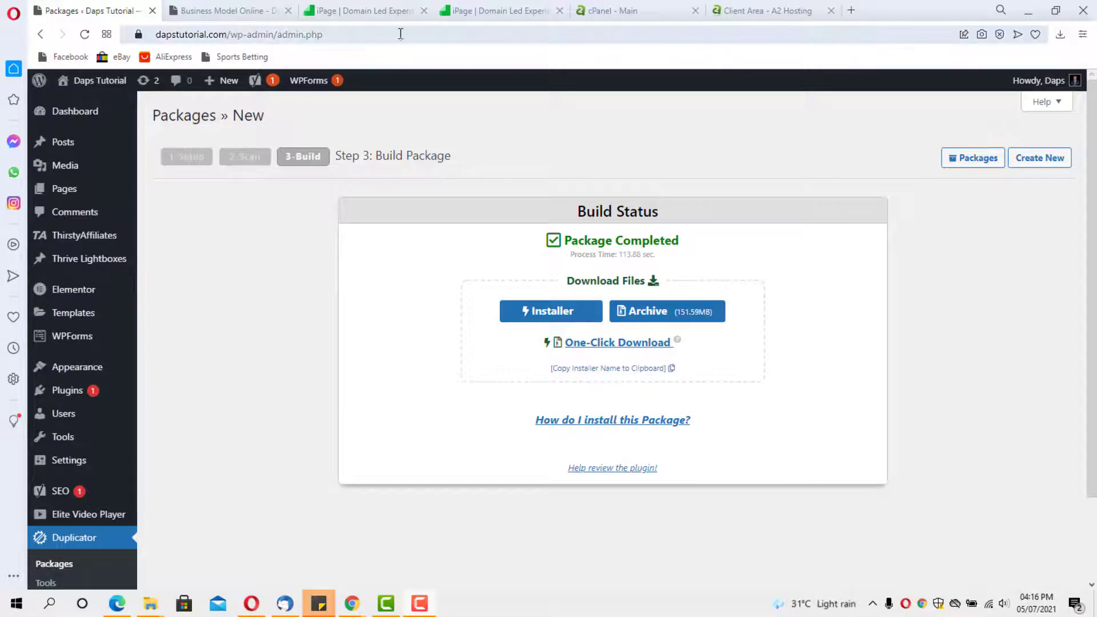
Open dapstutorial.com from My Domains in iPage and go to its DNS & Nameservers page
left_click(369, 14)
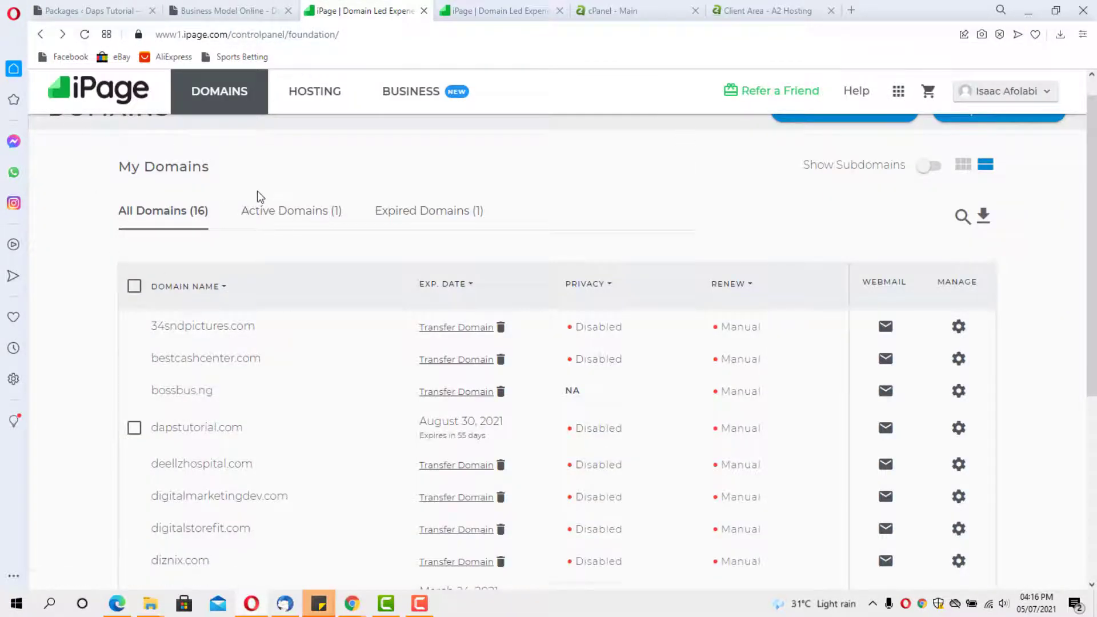
scroll(259, 195, "down", 3)
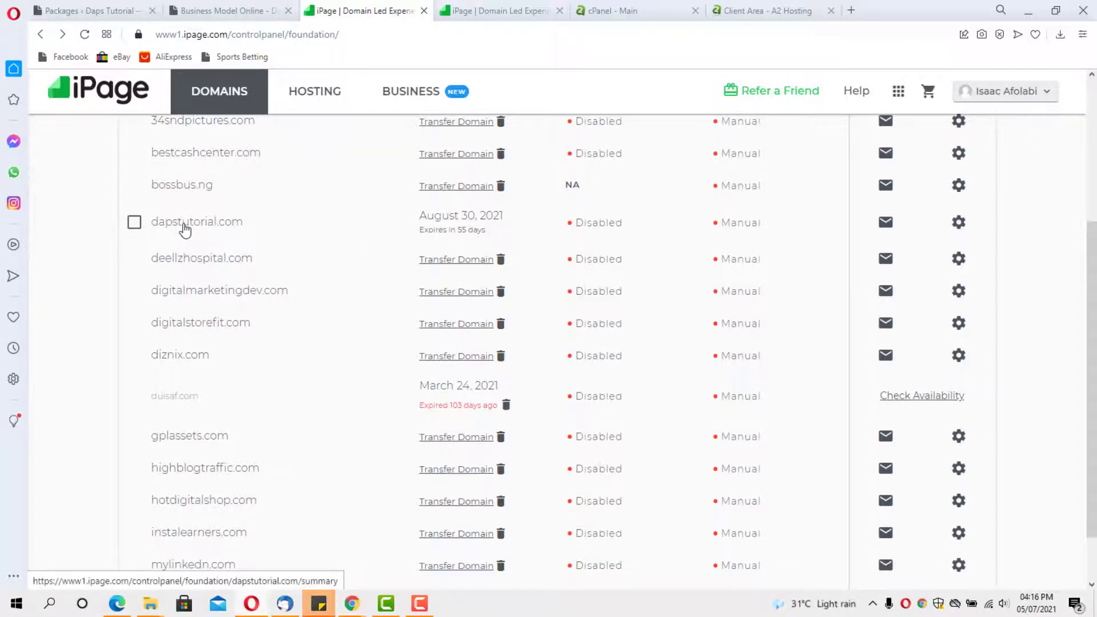
left_click(186, 227)
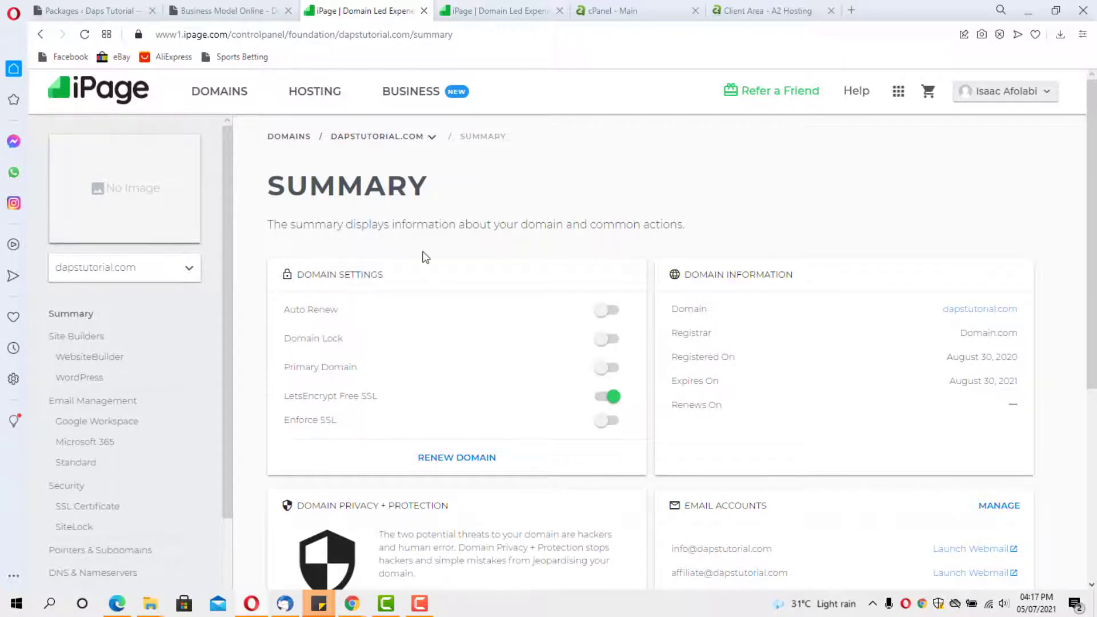
scroll(115, 379, "down", 2)
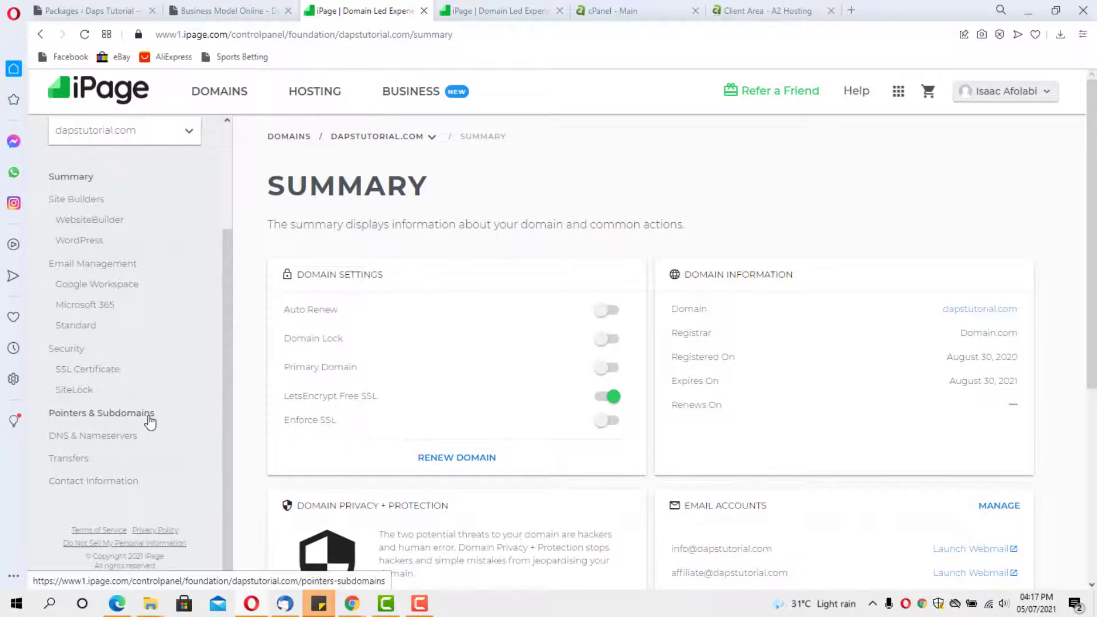
left_click(118, 440)
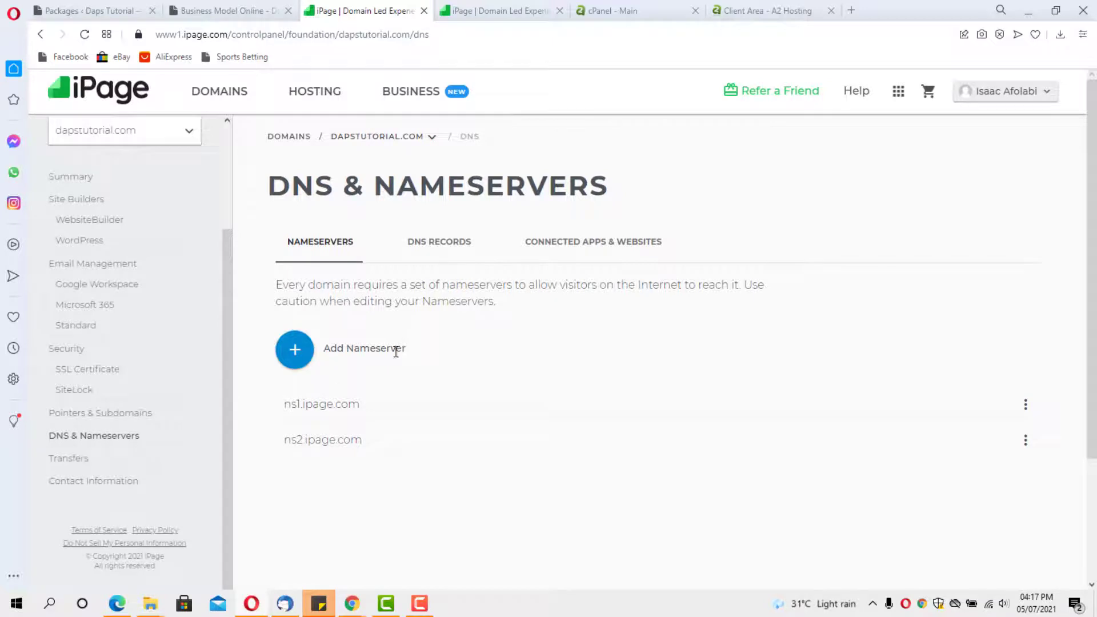
Remove ns1.ipage.com and ns2.ipage.com, leaving ns1.a2hosting.com and ns2.a2hosting.com
left_click(291, 354)
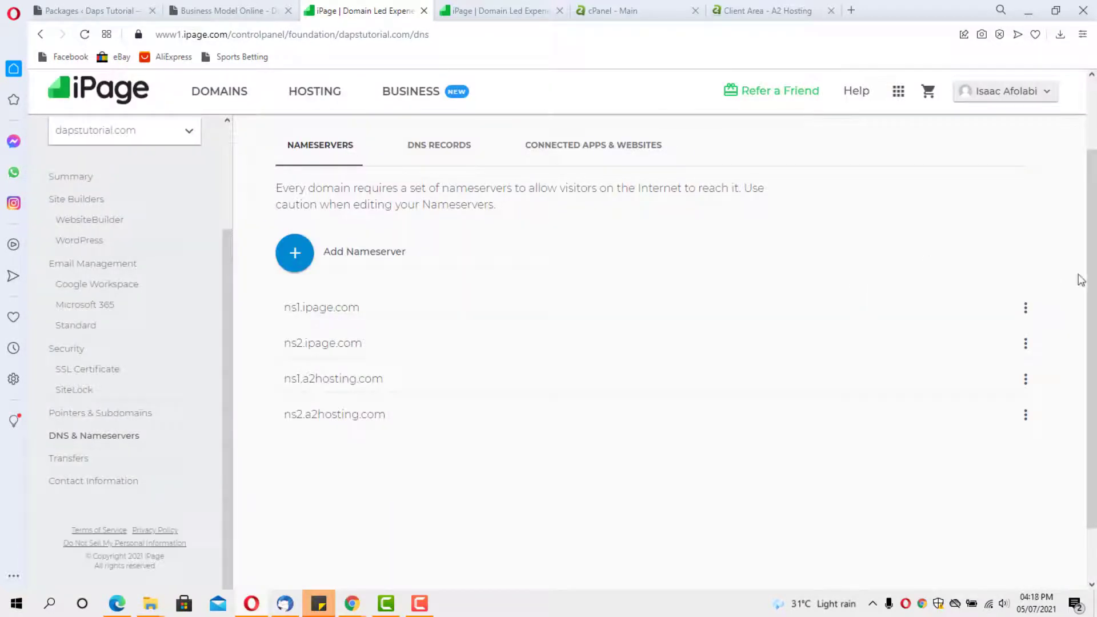
left_click(1027, 312)
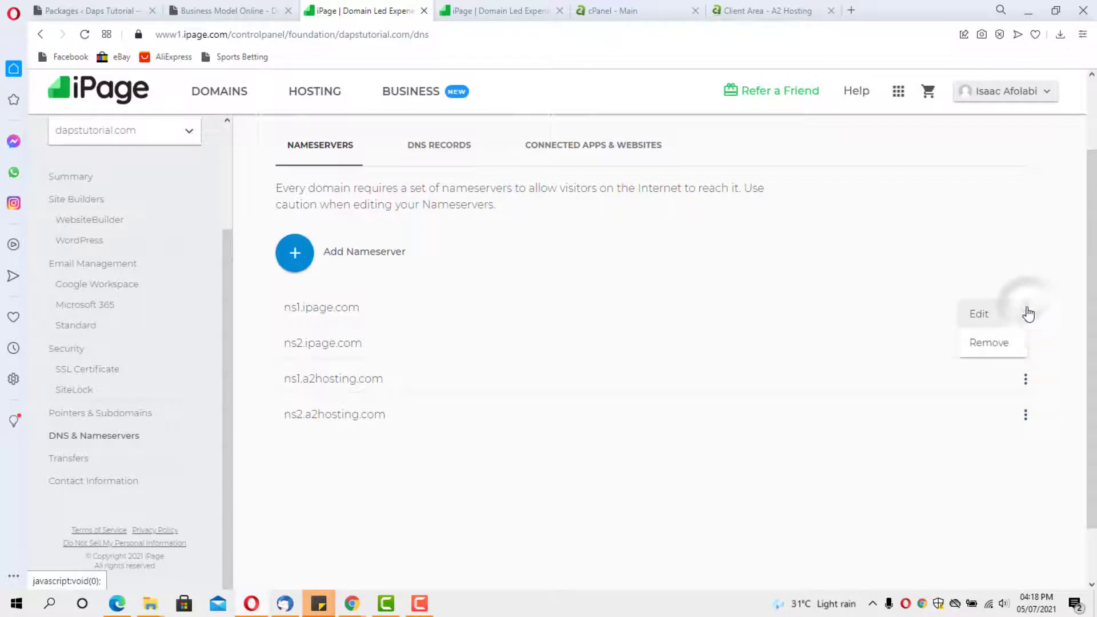
left_click(999, 345)
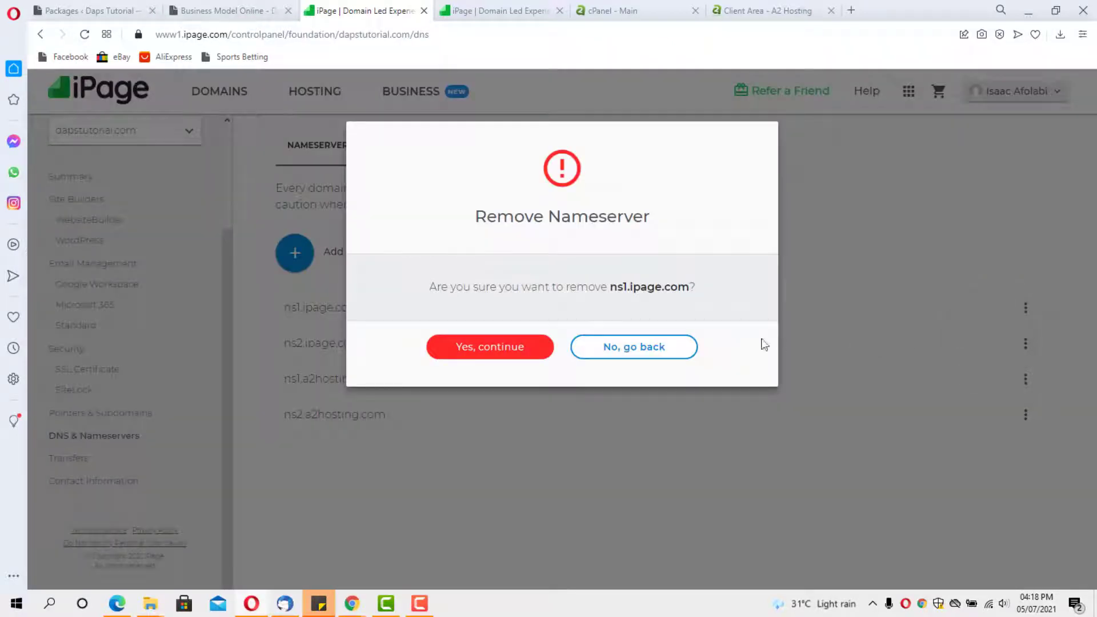
left_click(479, 346)
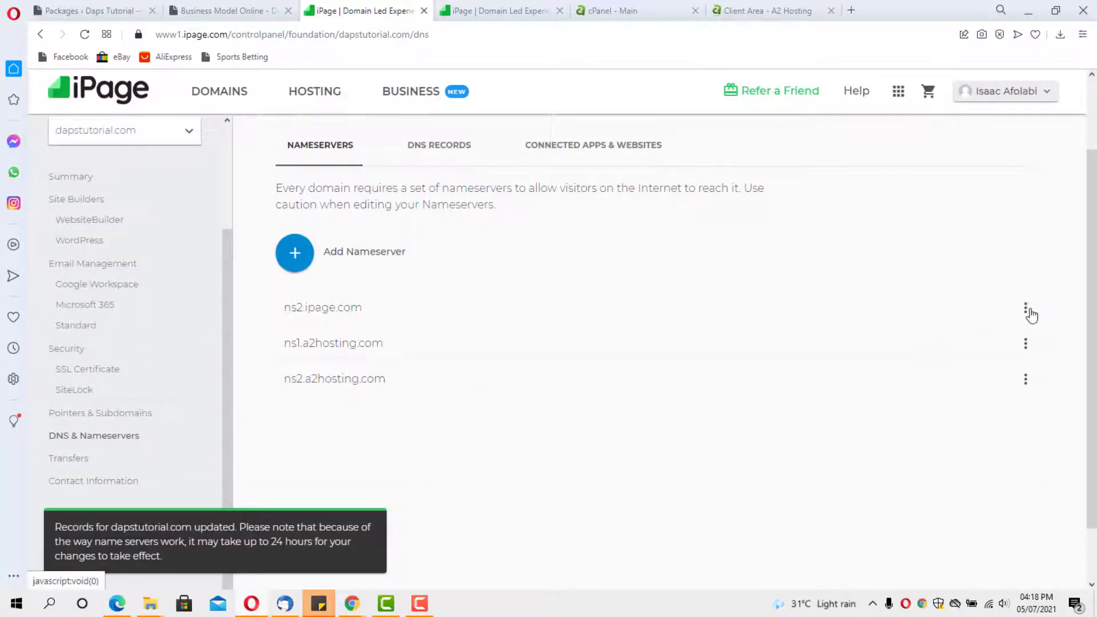
left_click(1027, 309)
left_click(992, 343)
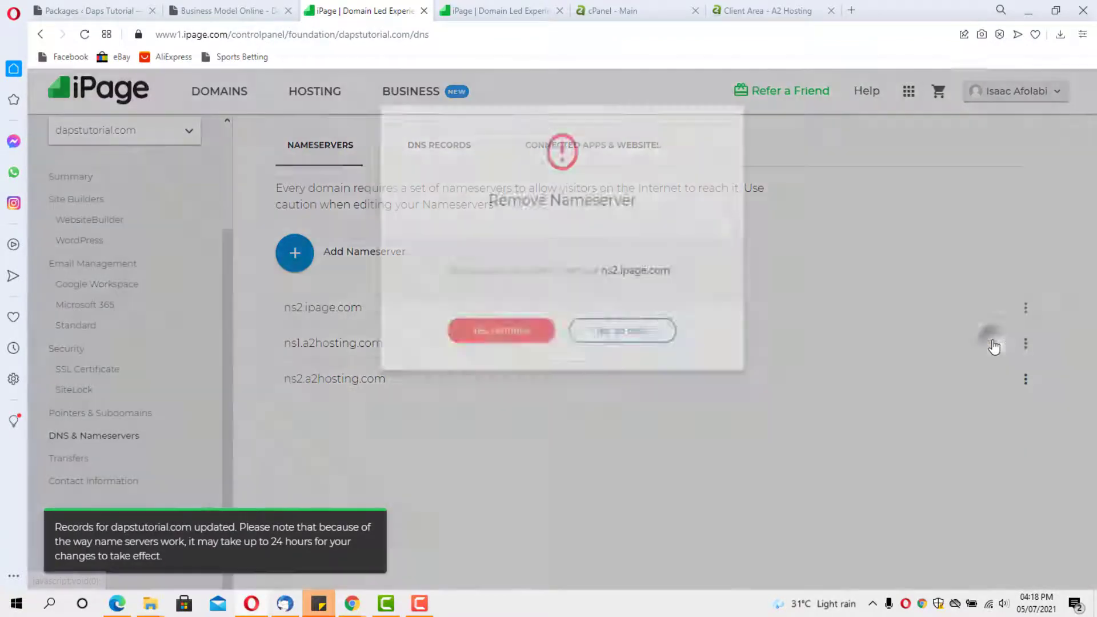
left_click(506, 347)
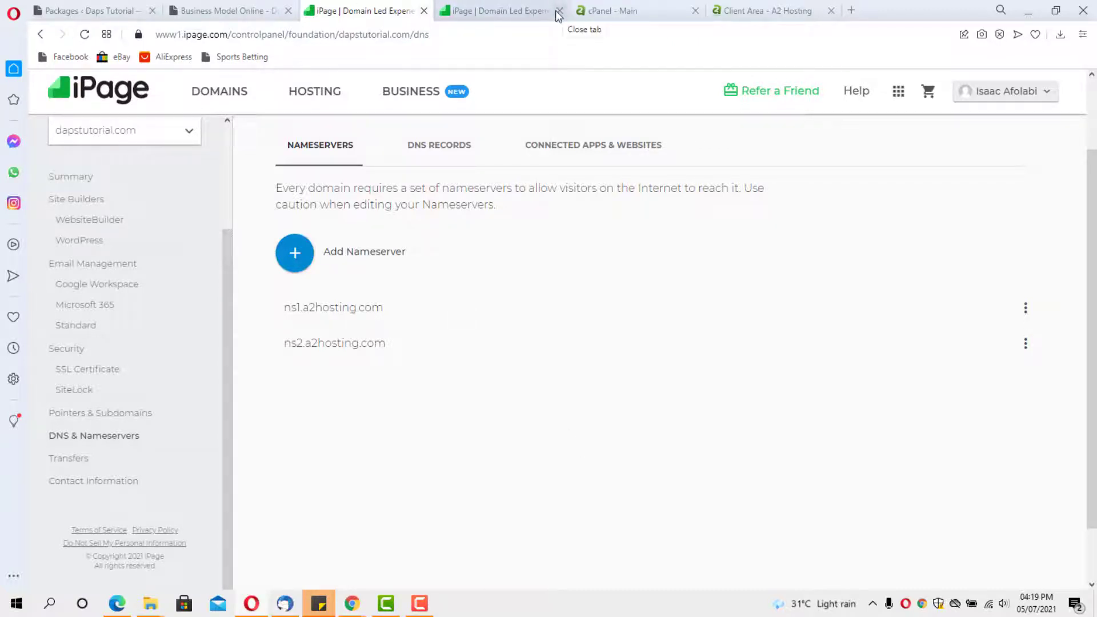
Add dapstutorial.com as a cPanel addon domain with subdomain dapstutorial and document root dapstutorial.com
left_click(649, 8)
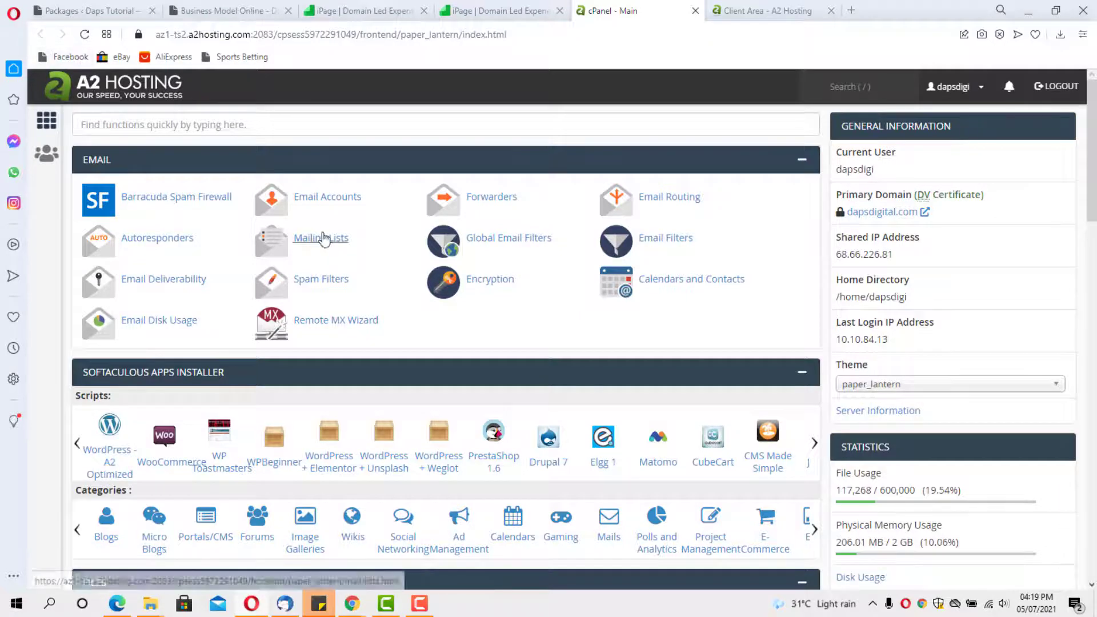
scroll(303, 239, "down", 6)
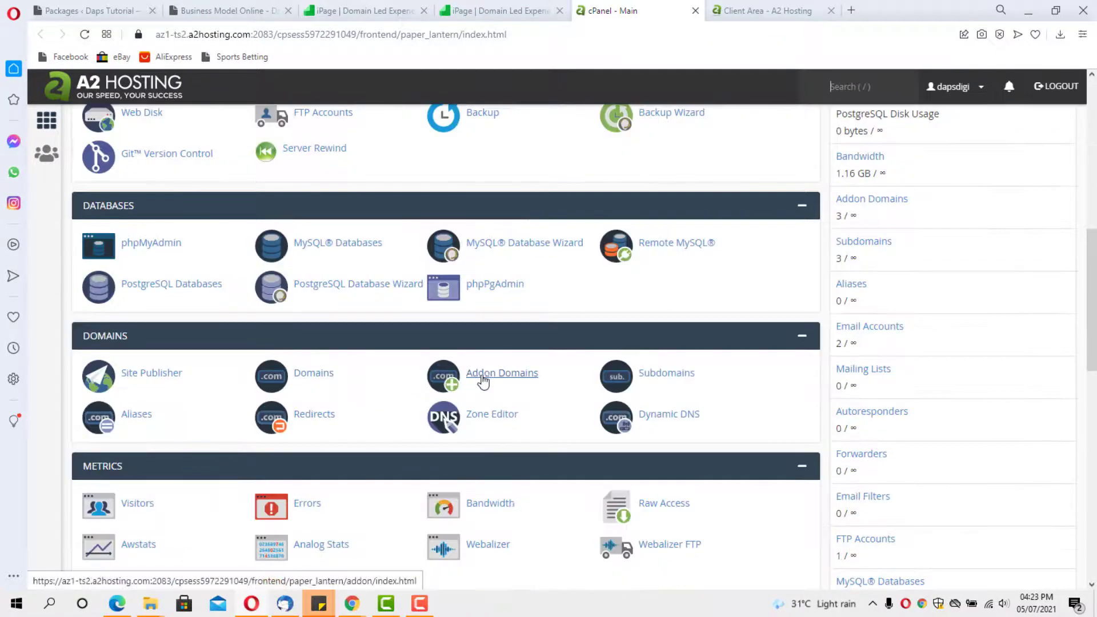
left_click(497, 377)
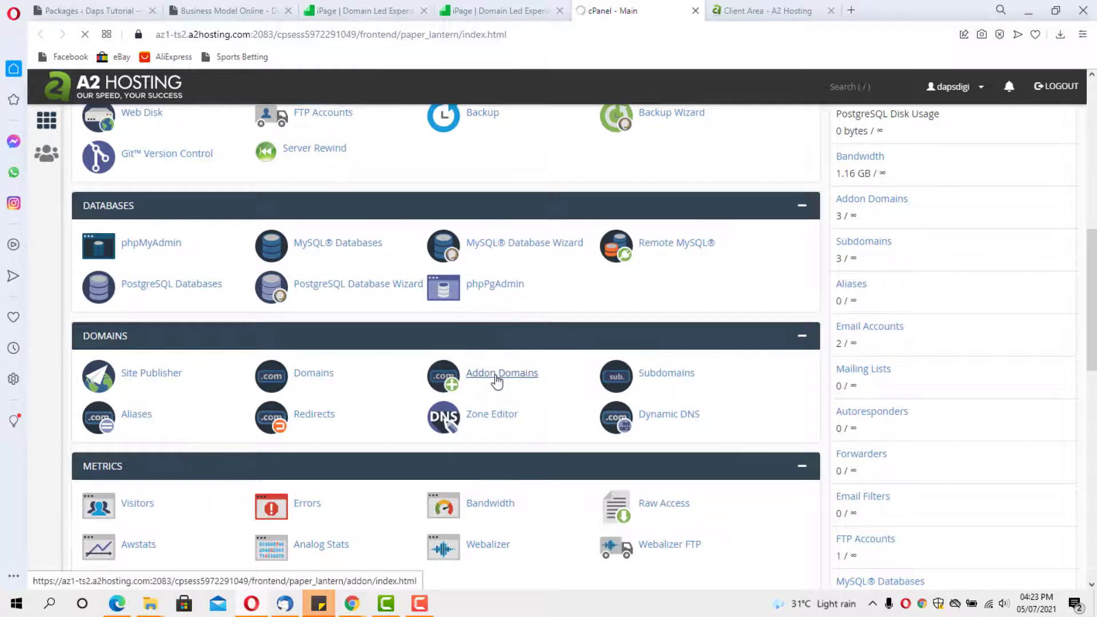
left_click(126, 263)
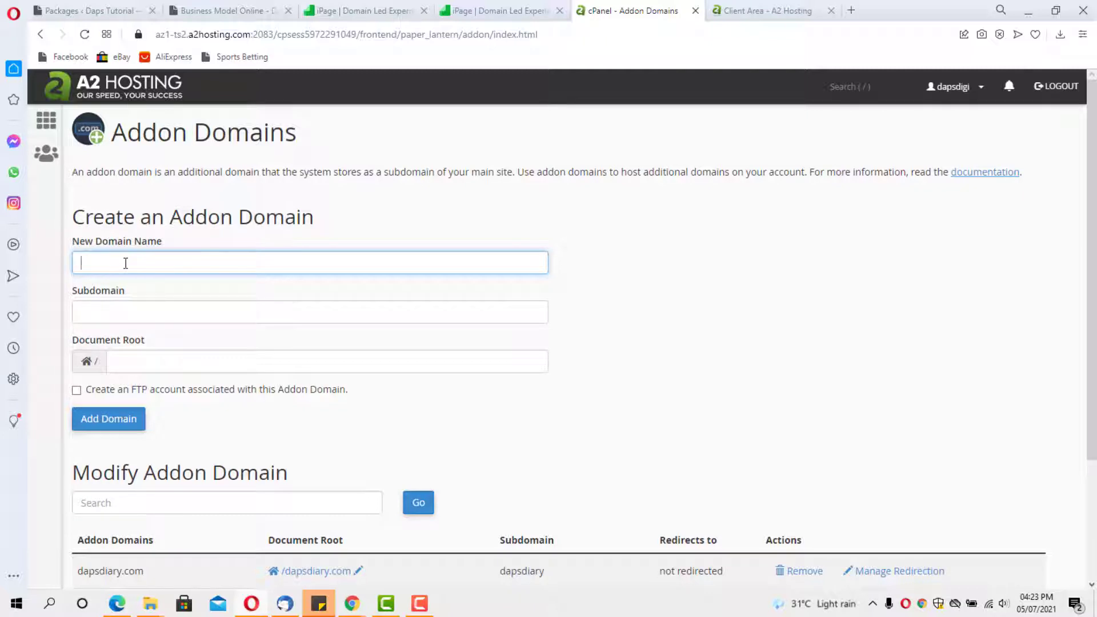
type("dapstut")
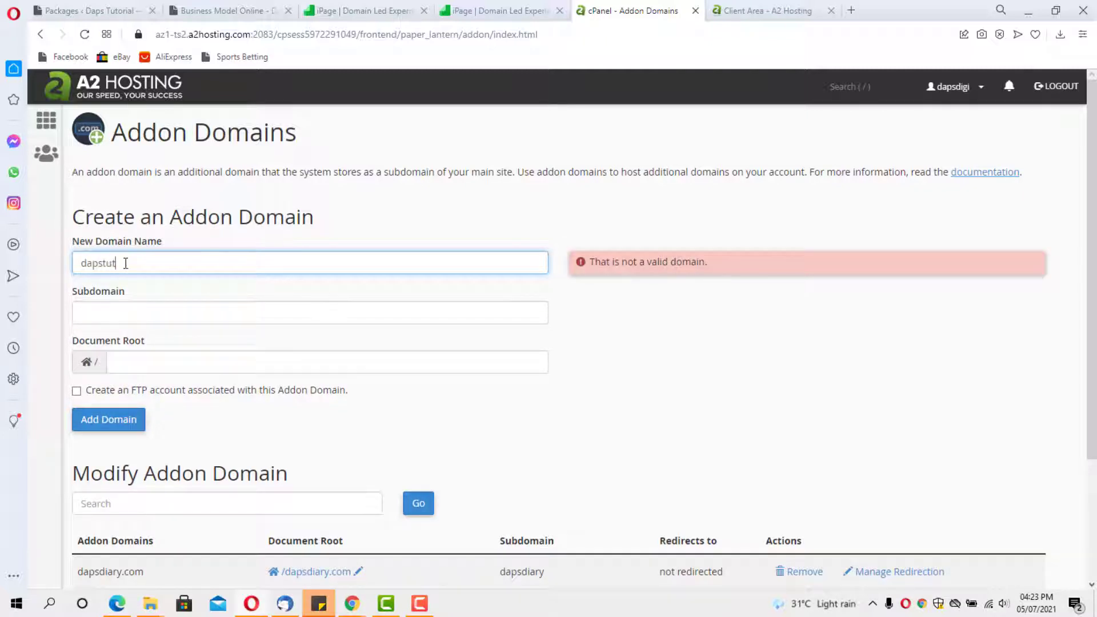
type("orial.com")
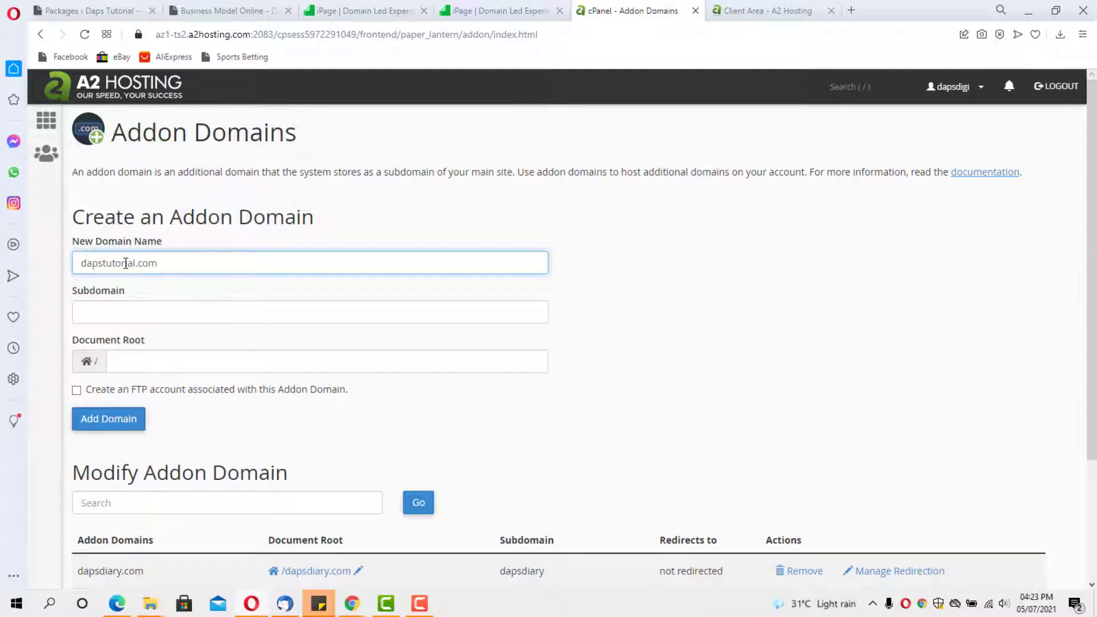
left_click(631, 366)
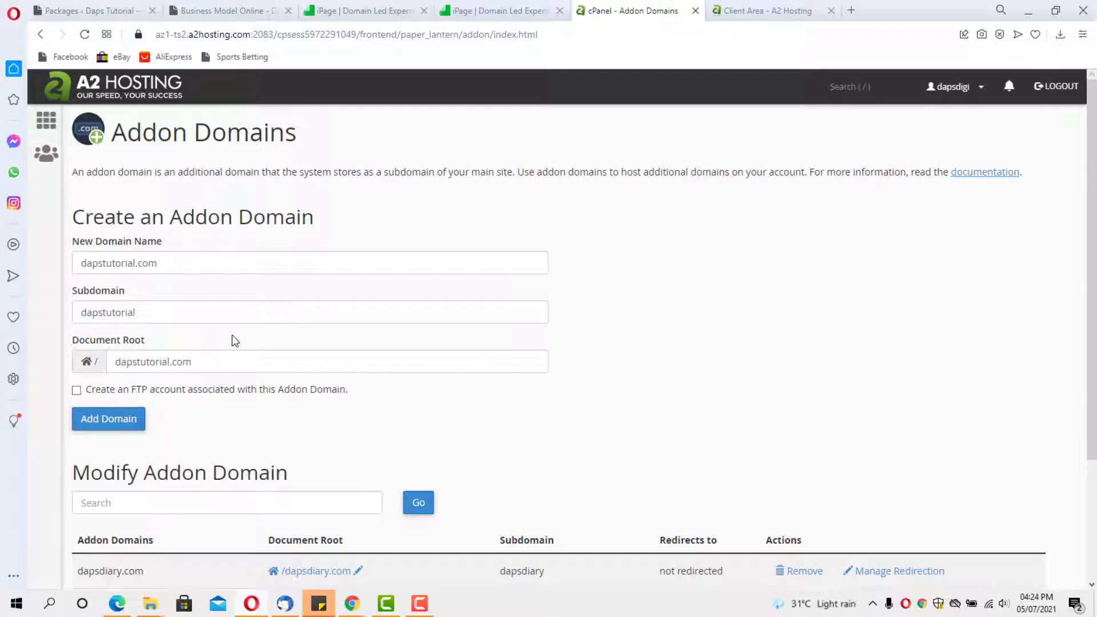
left_click(100, 426)
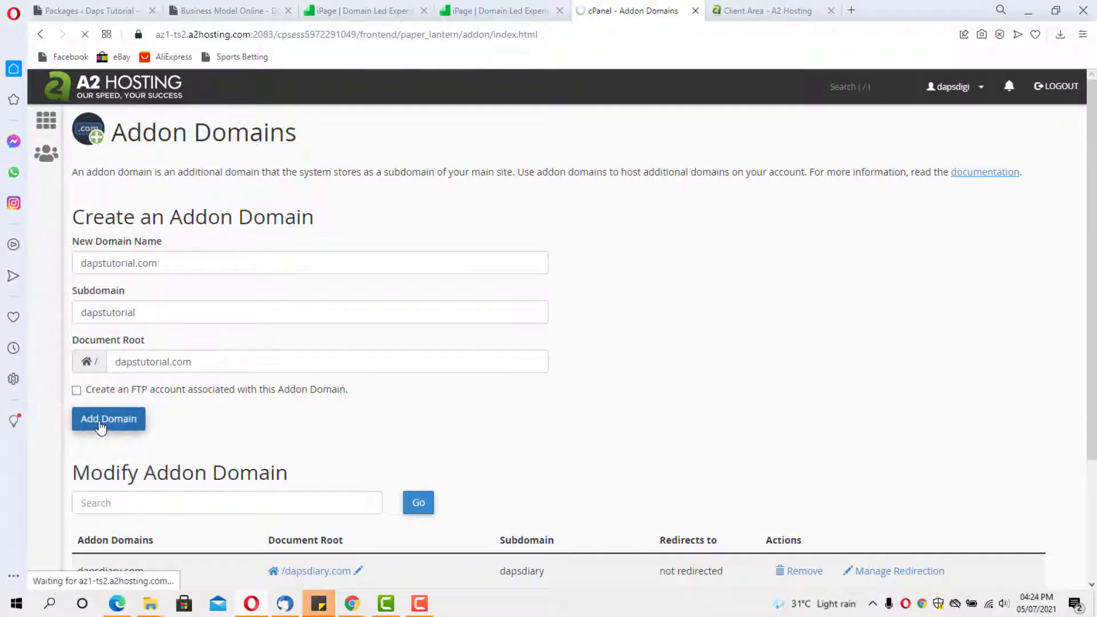
Open File Manager from cPanel home and browse into the dapstutorial.com folder
left_click(45, 121)
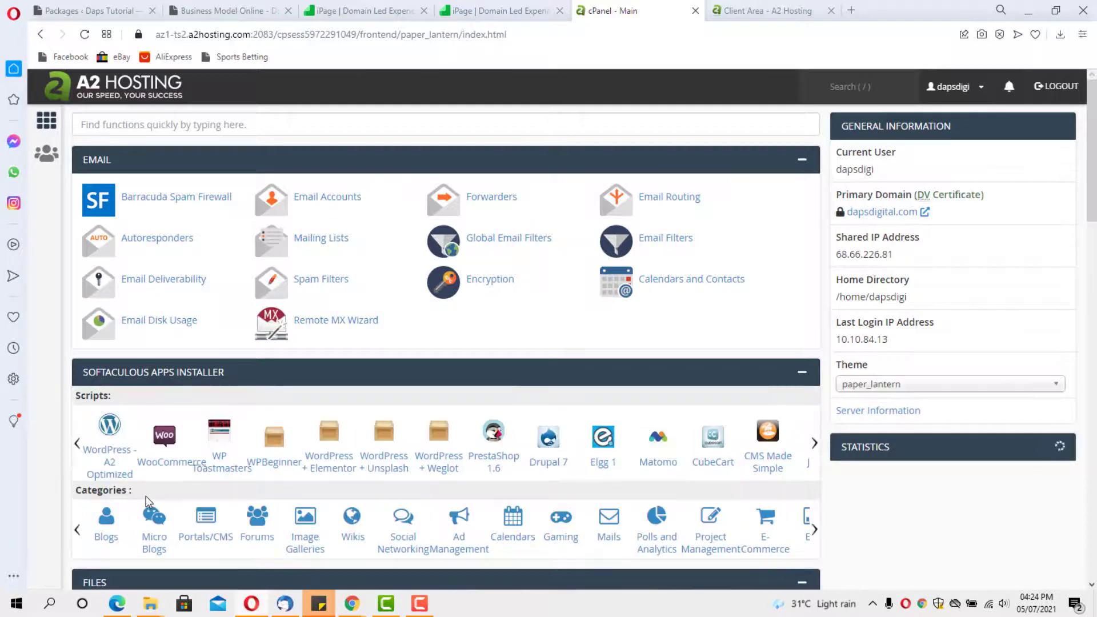
scroll(150, 492, "down", 5)
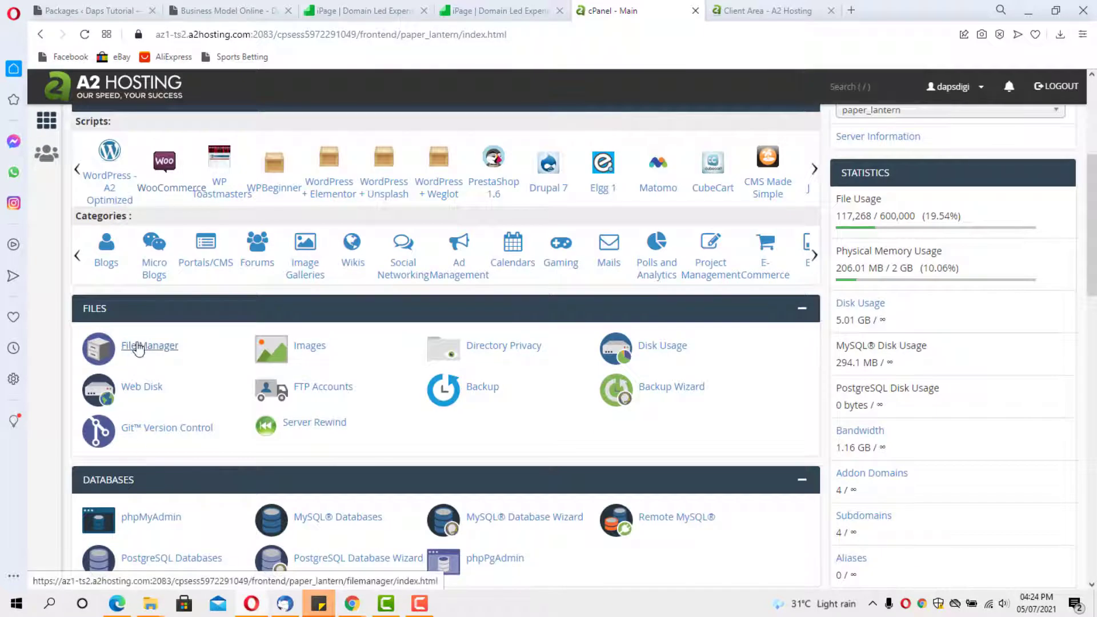
left_click(139, 347)
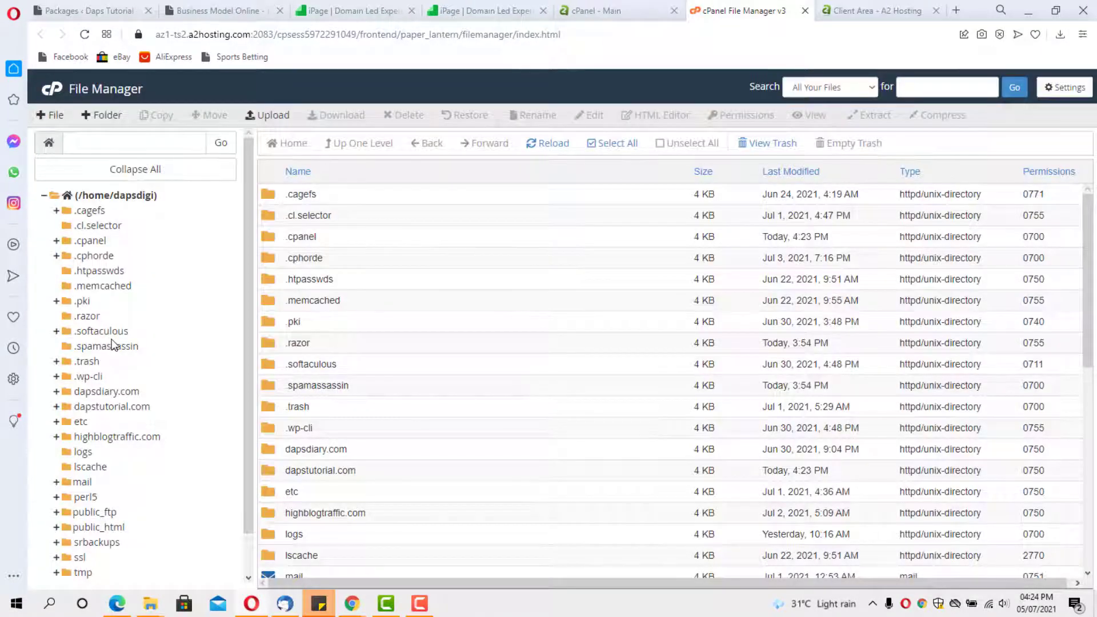
left_click(104, 409)
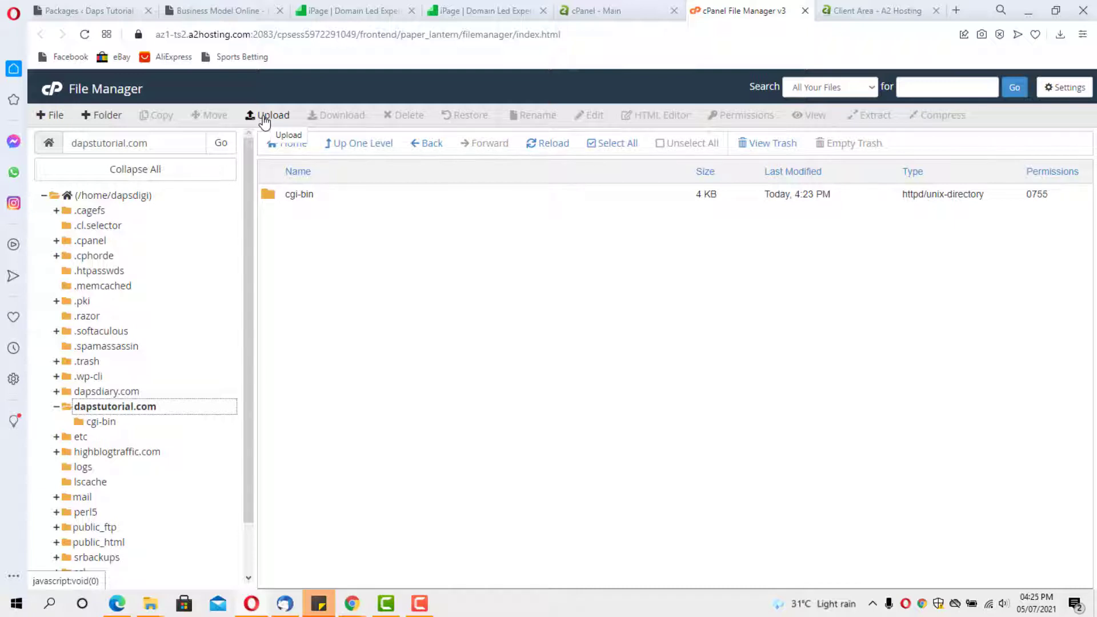
Upload the 151.59 MB Duplicator archive zip and installer (1).php to dapstutorial.com
left_click(265, 119)
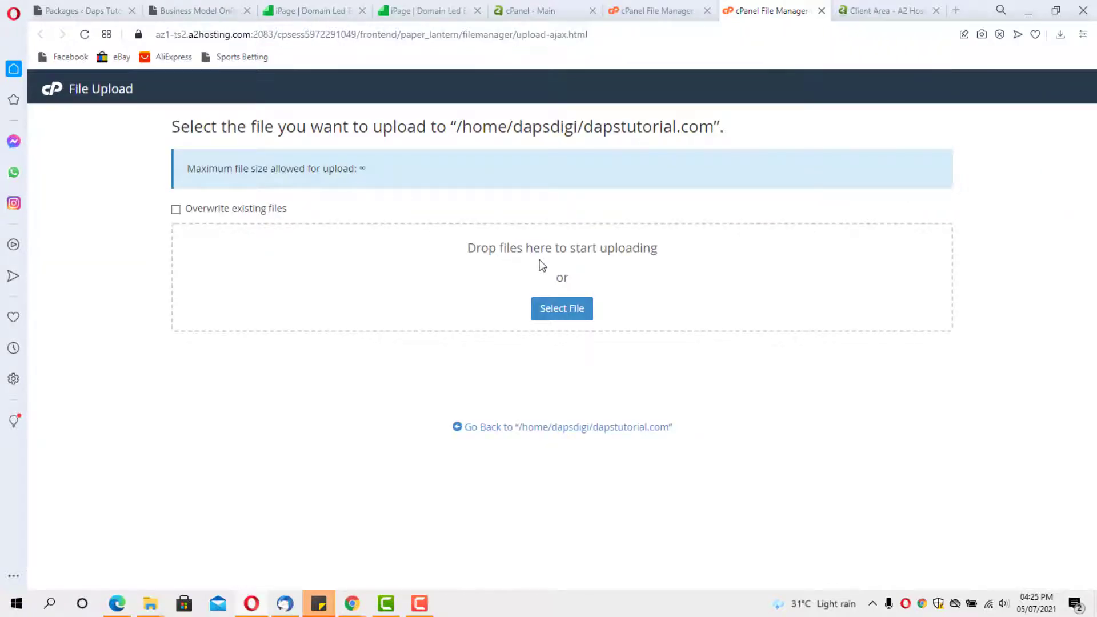
left_click(561, 312)
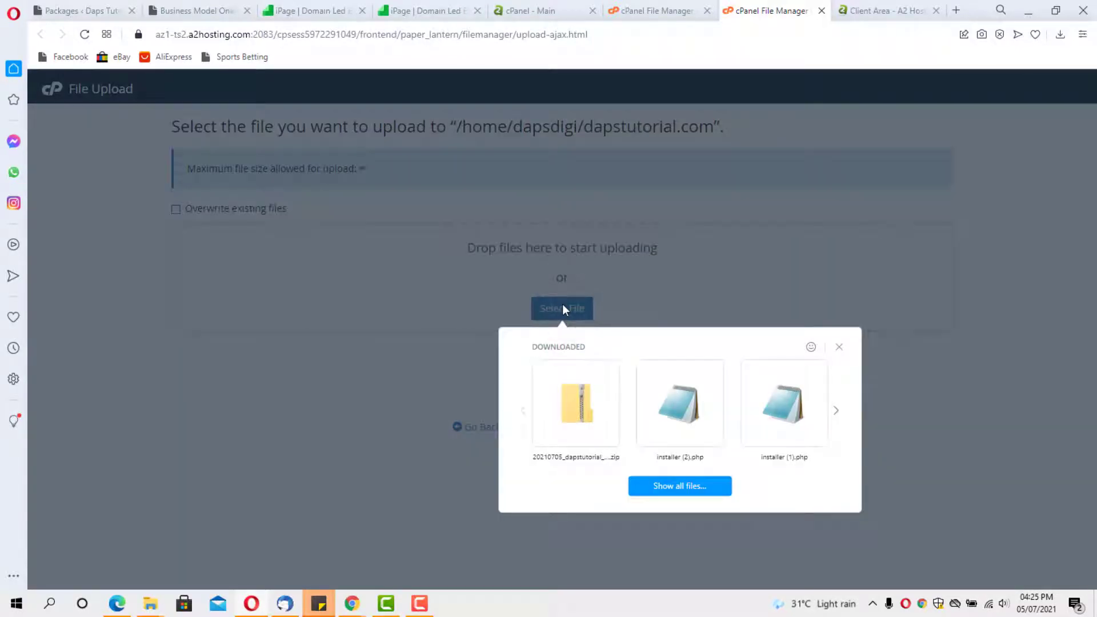
left_click(595, 408)
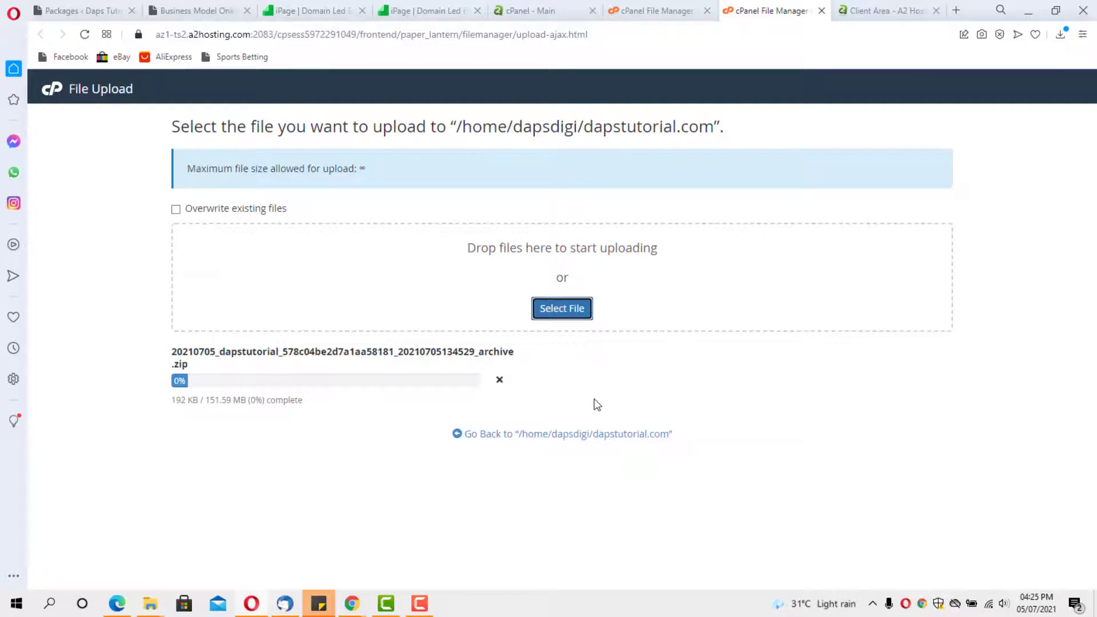
left_click(563, 316)
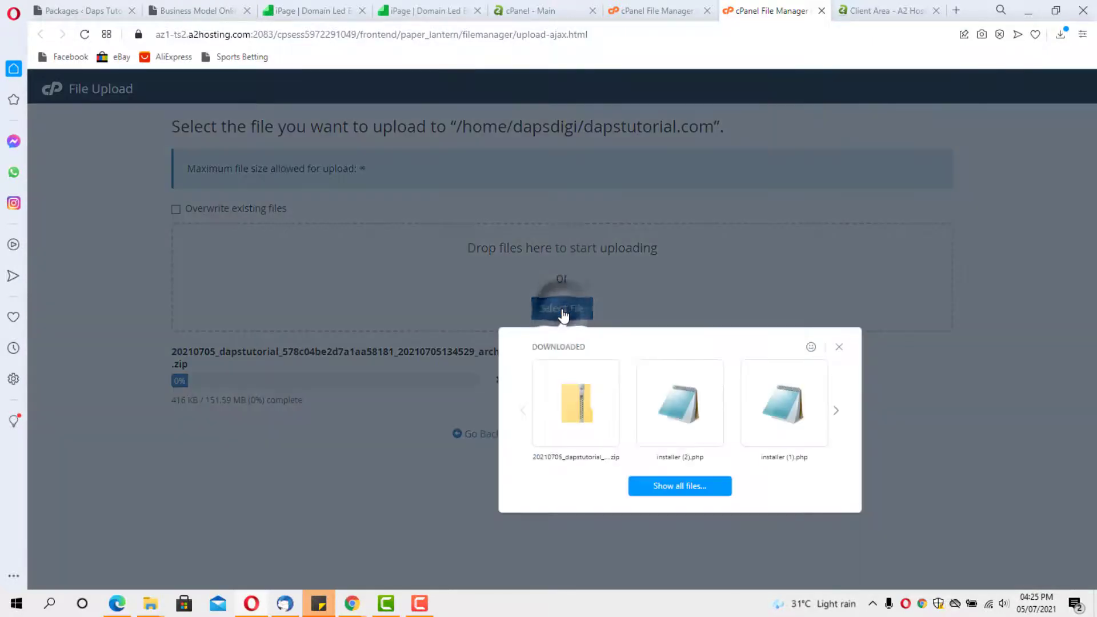
left_click(789, 432)
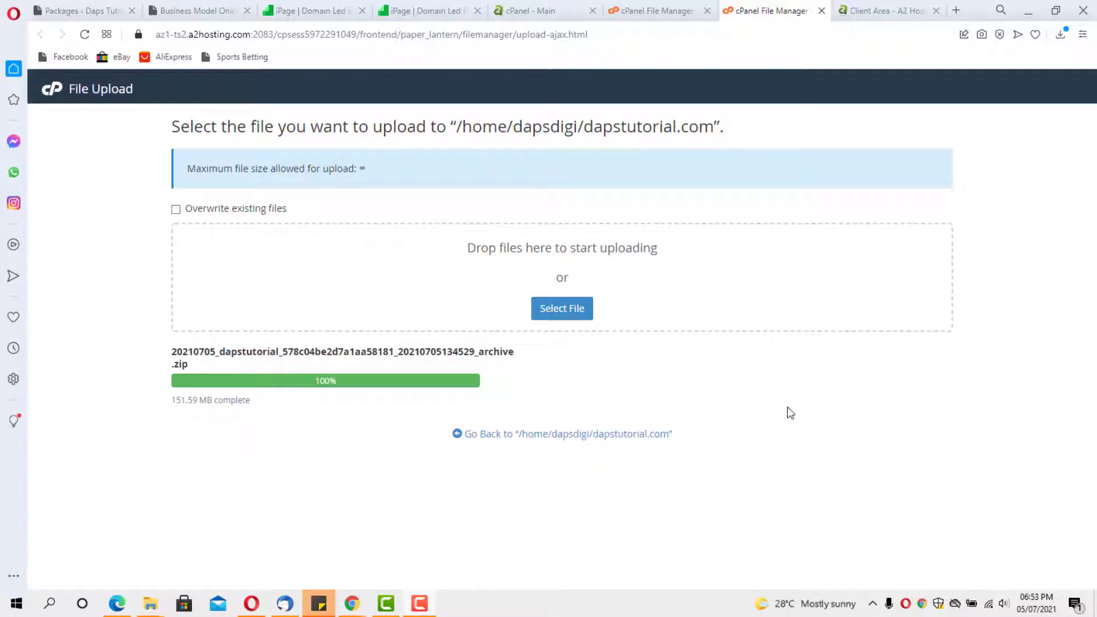
key("ctrl+w")
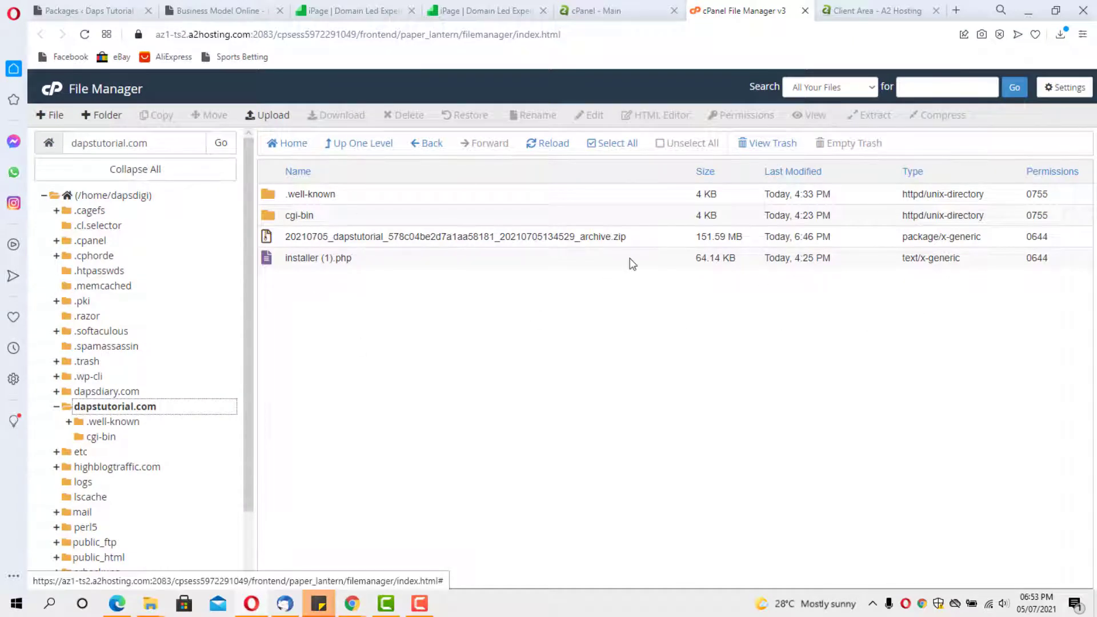
Rename installer (1).php to installer.php by deleting ' (1)' from its name
left_click(317, 261)
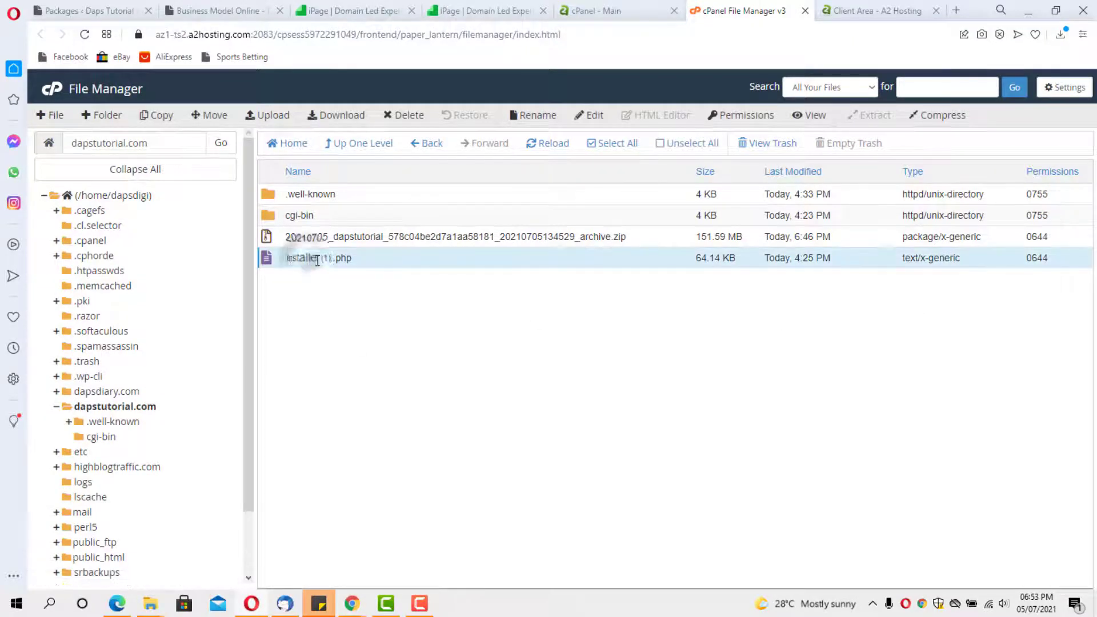
right_click(386, 260)
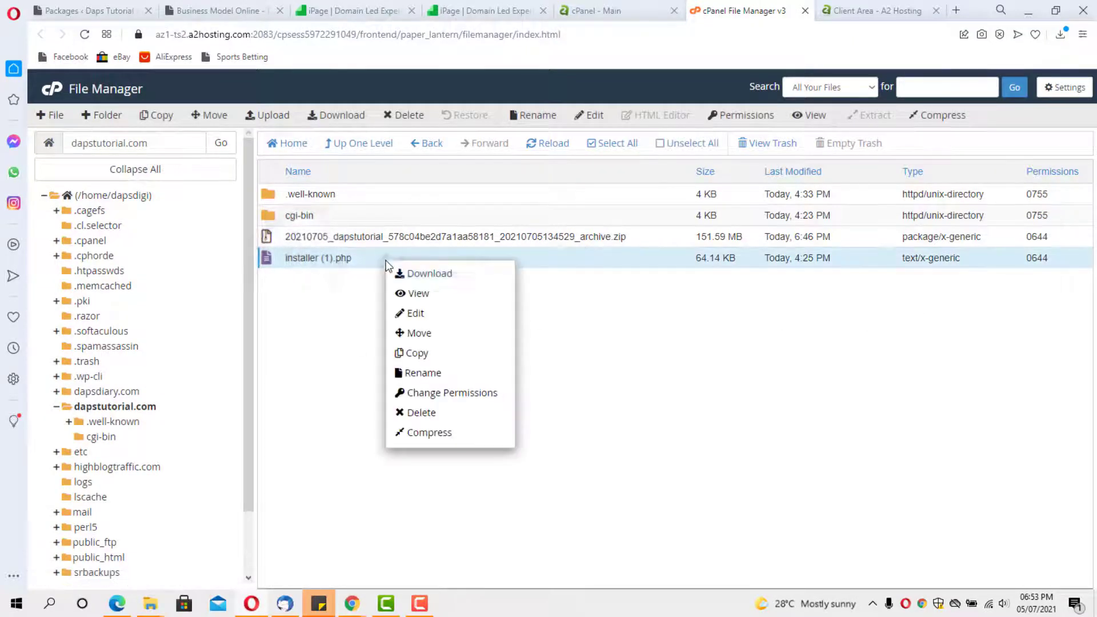
left_click(438, 373)
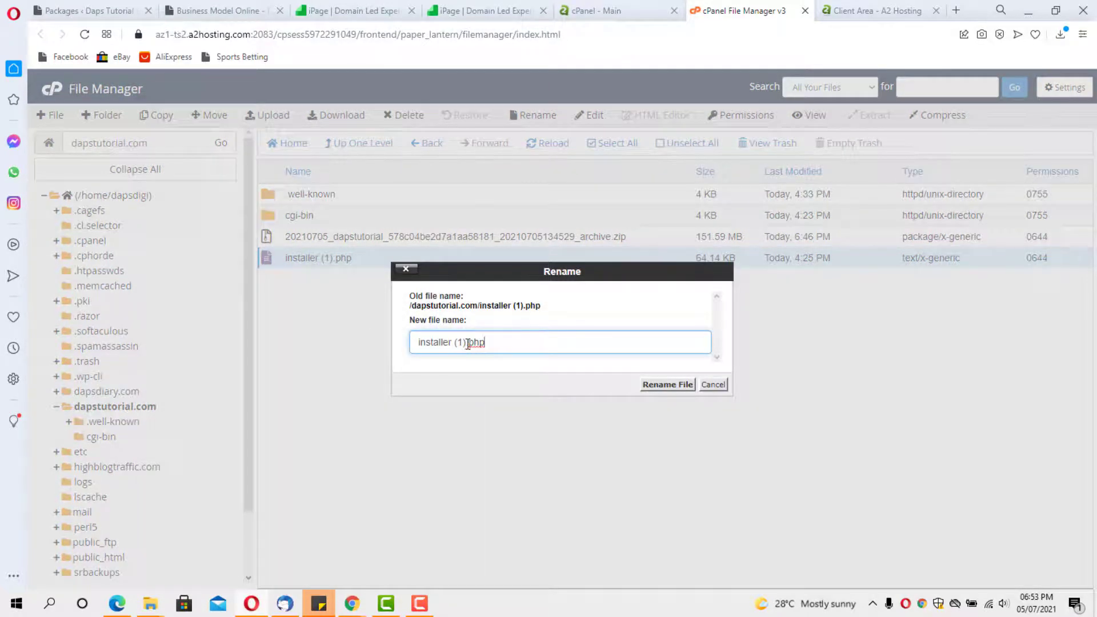
left_click(469, 343)
key("BackSpace")
key("BackSpace")
key("BackSpace")
key("BackSpace")
left_click(656, 385)
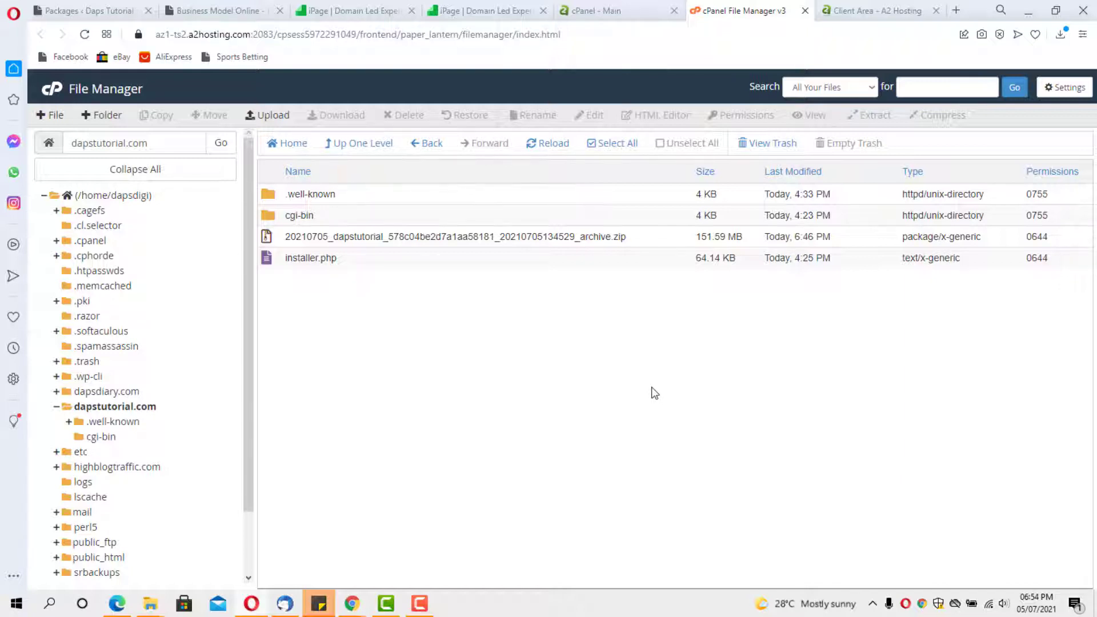
Visit dapstutorial.com in a new tab, which returns a 403 page
left_click(958, 11)
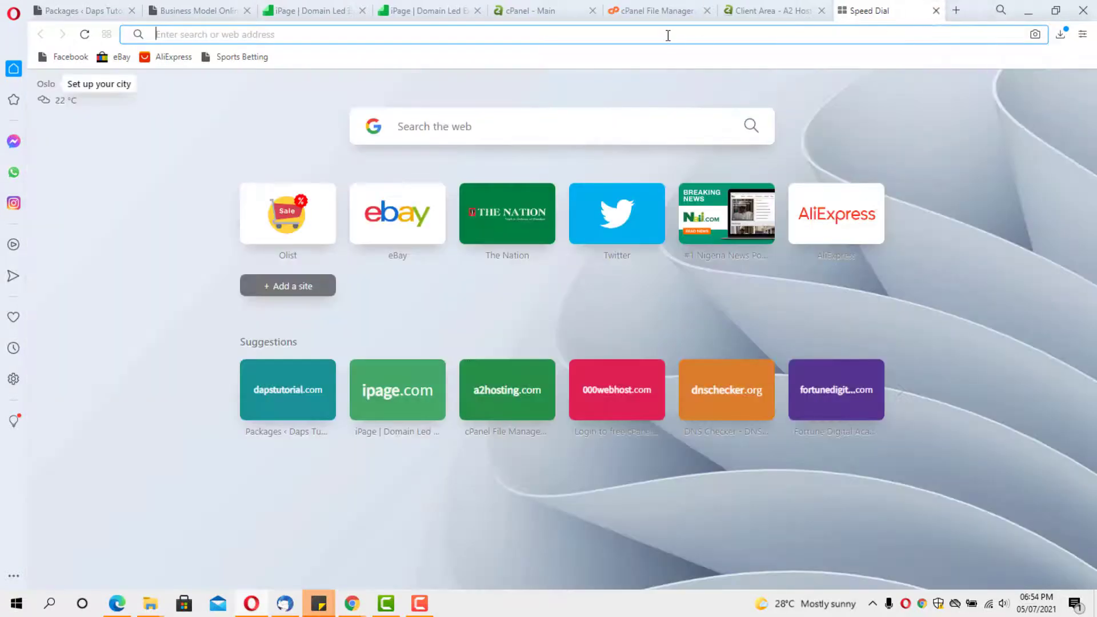
type("dapstutorial.com")
key("Return")
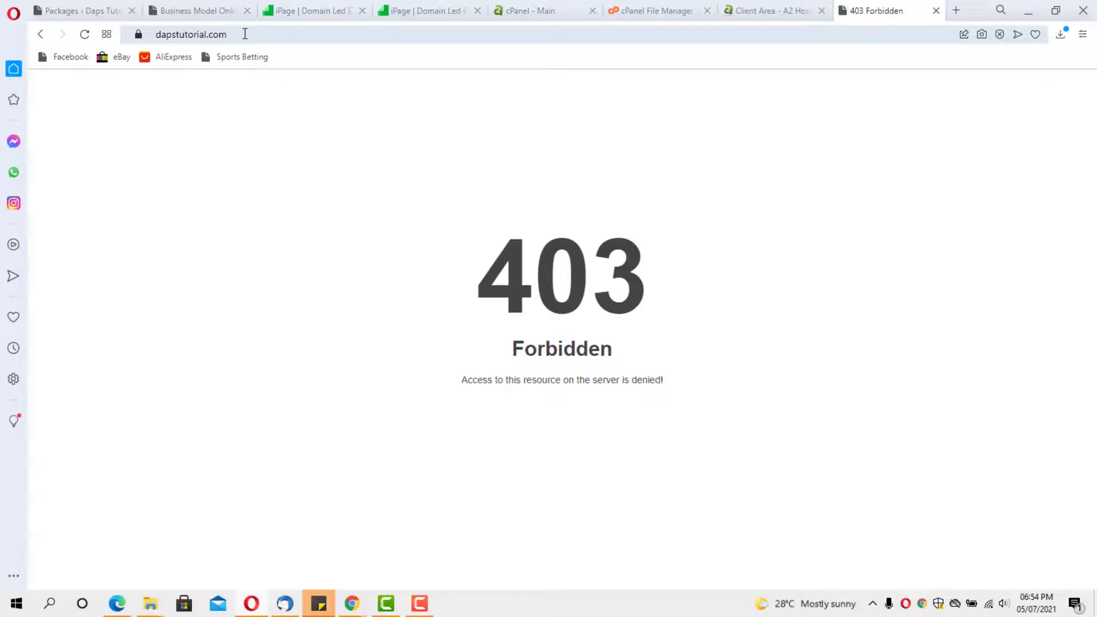
left_click(775, 11)
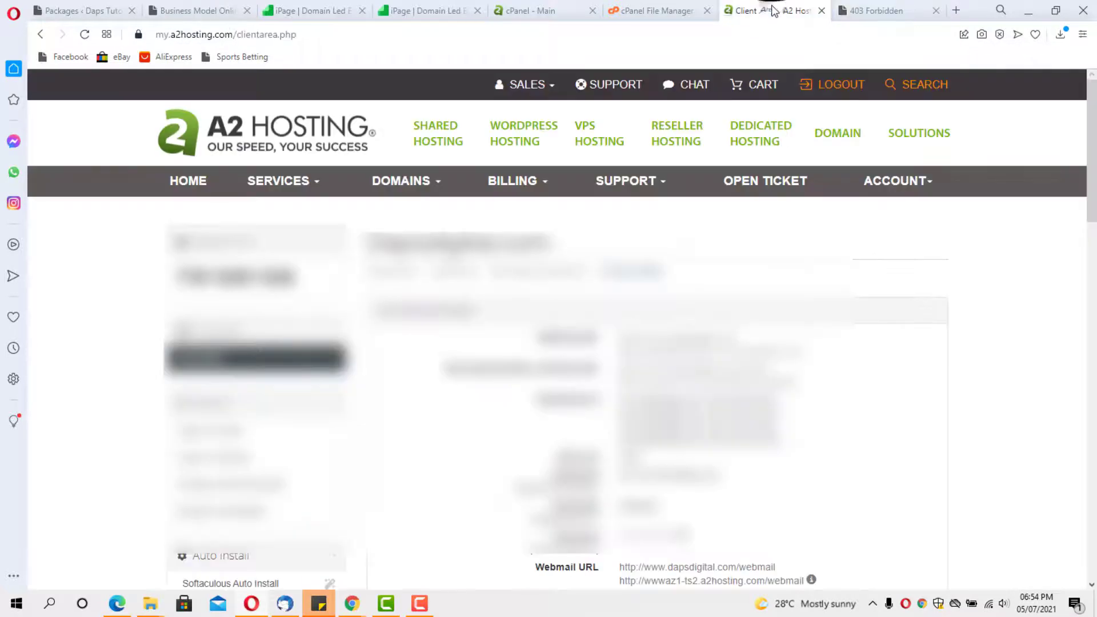
left_click(654, 12)
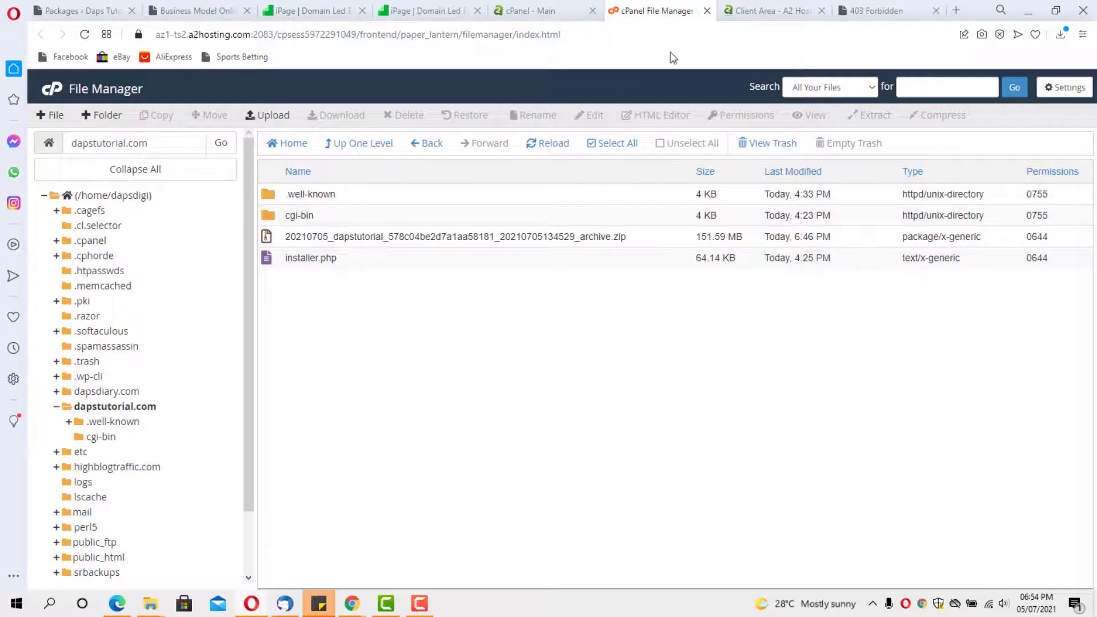
left_click(884, 10)
Load dapstutorial.com/installer.php to bring up the Duplicator installer's Deployment step
left_click(240, 33)
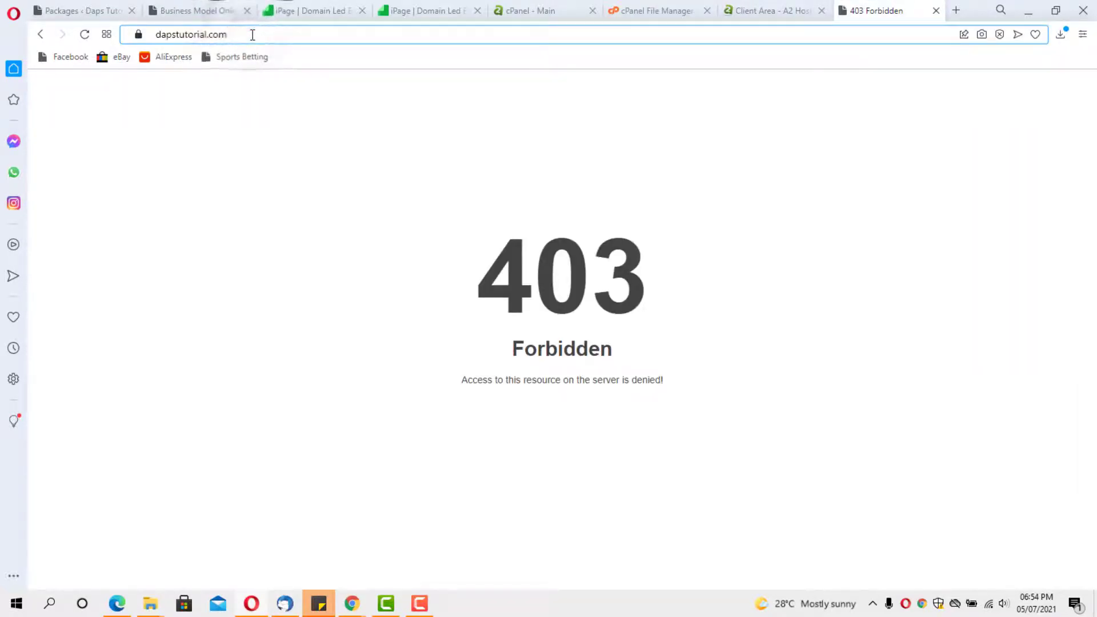
left_click(253, 34)
type("/insta")
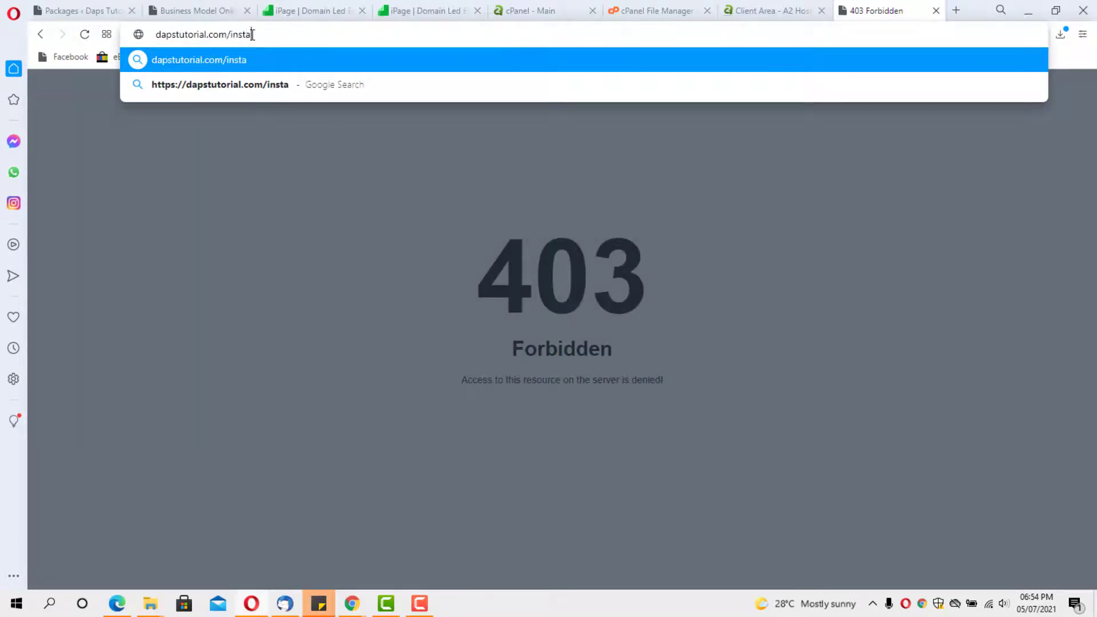
type("ller")
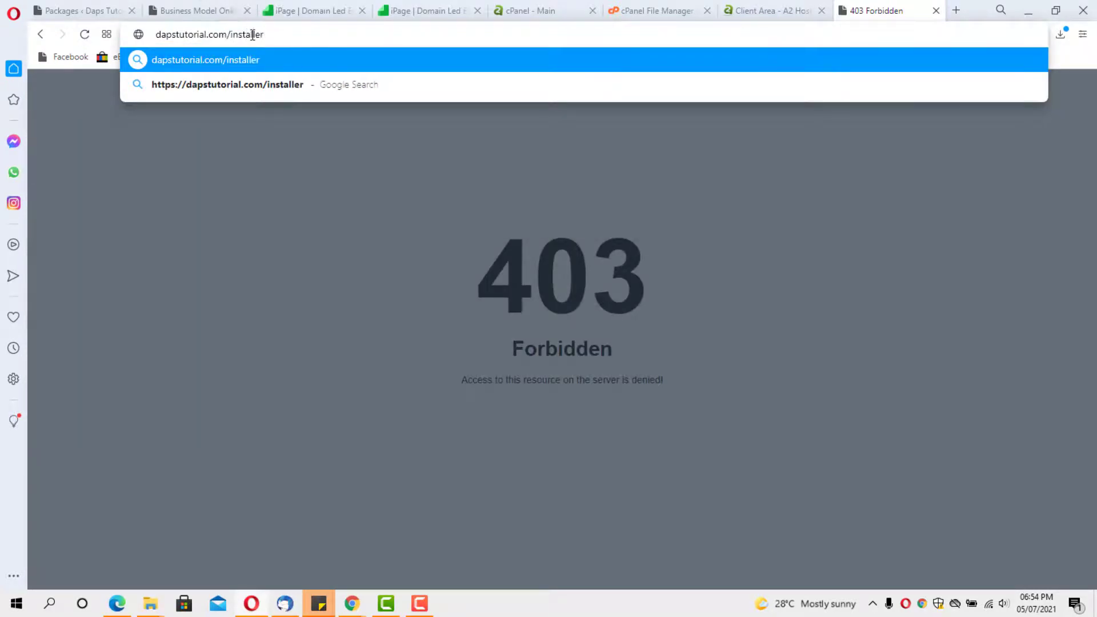
type(".php")
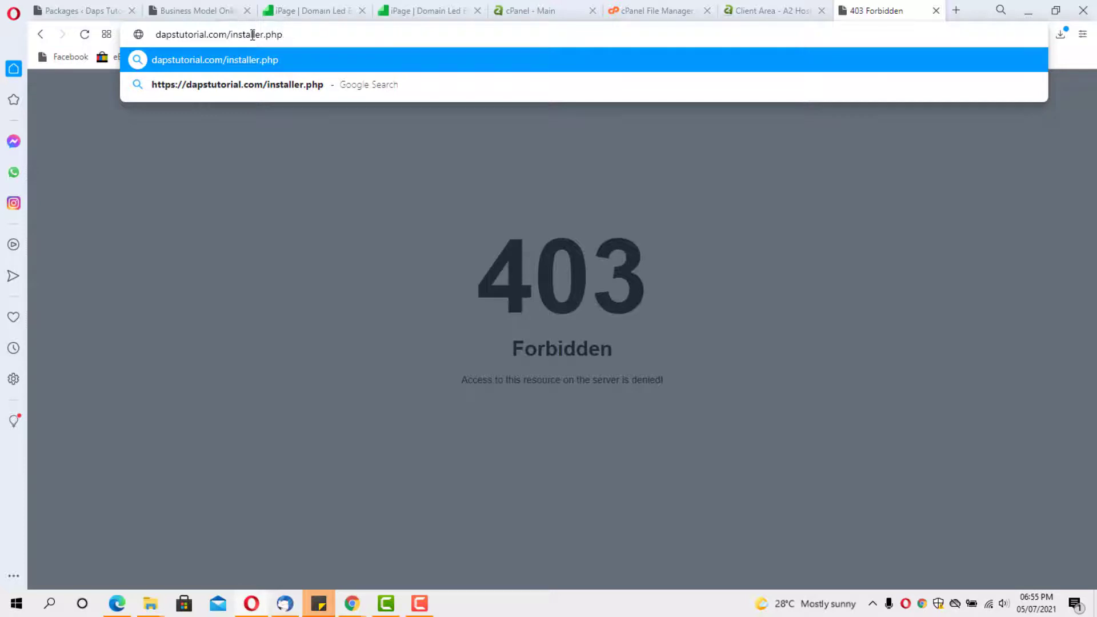
key("Return")
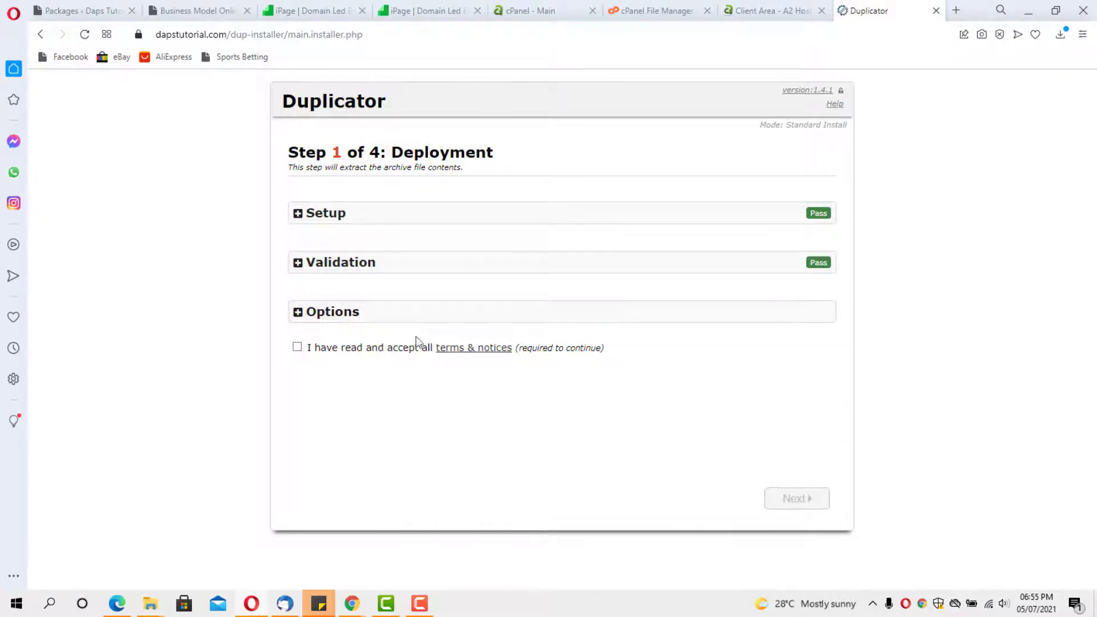
Accept the terms and notices and extract the archive, advancing to Step 2 Install Database
left_click(297, 313)
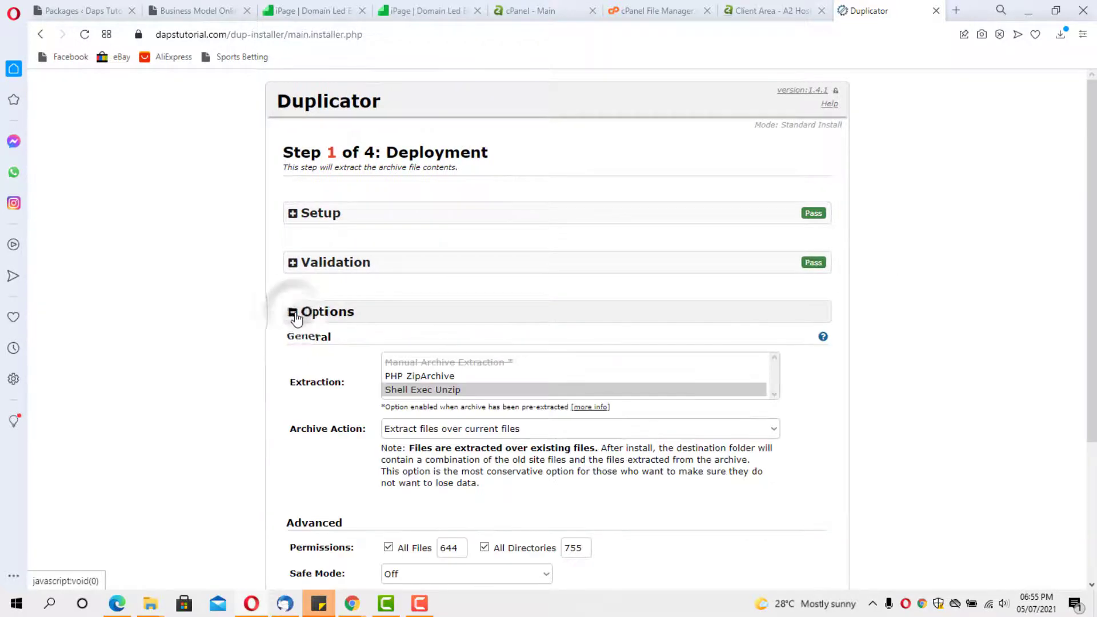
scroll(490, 311, "down", 3)
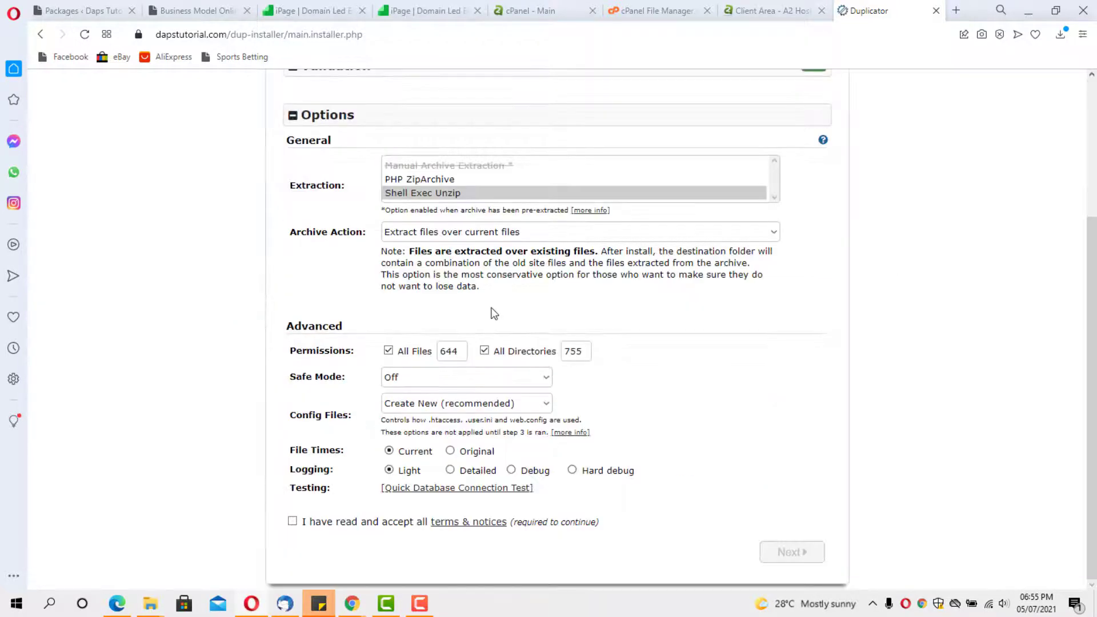
left_click(296, 118)
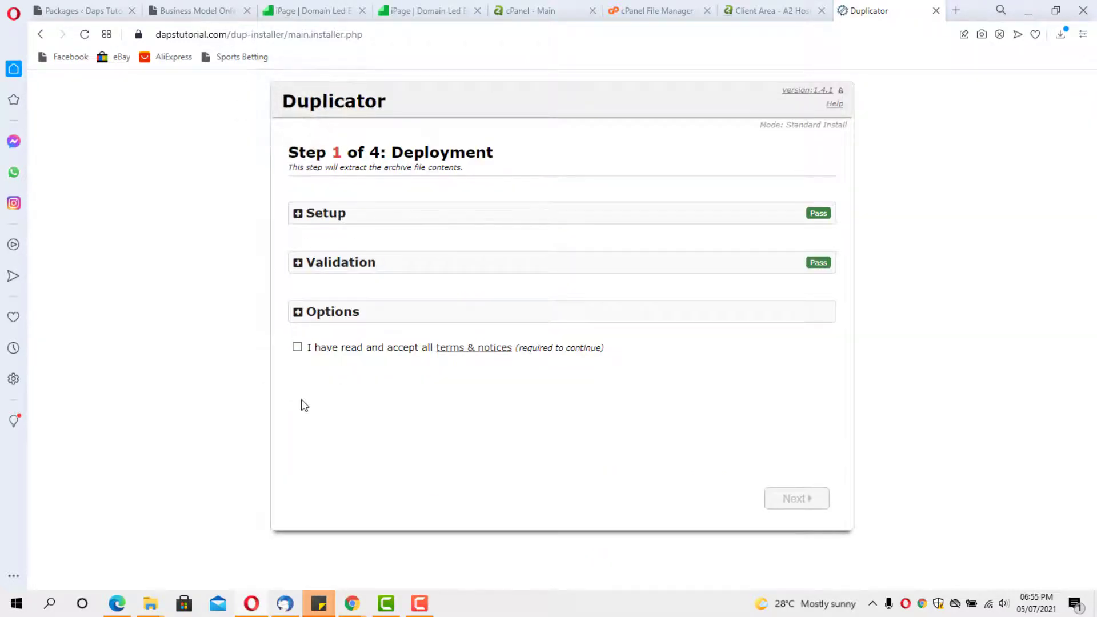
left_click(297, 347)
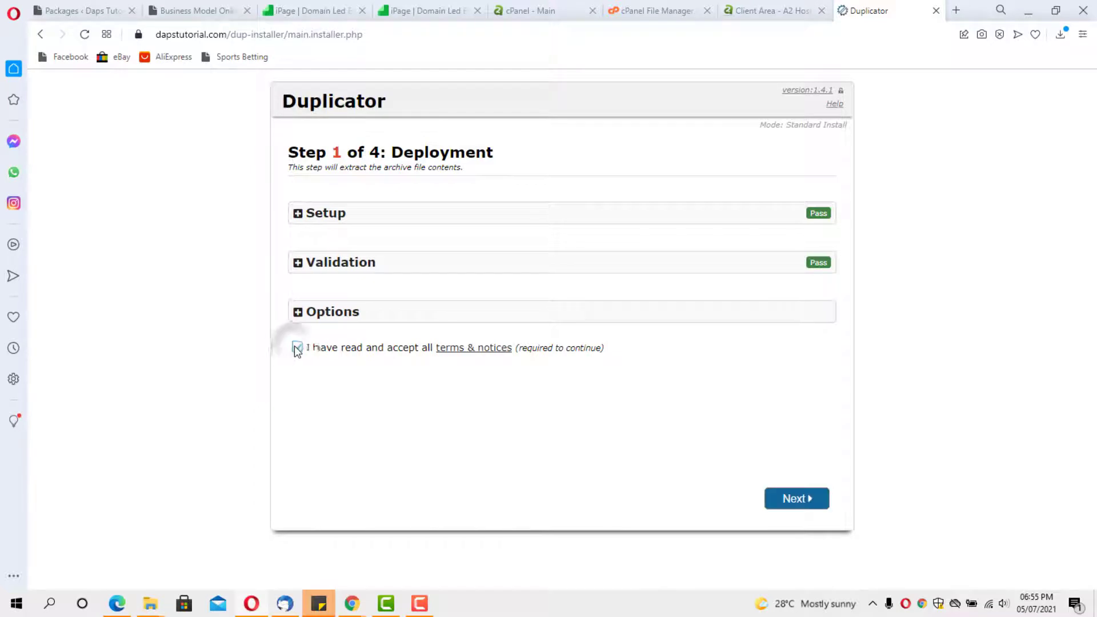
left_click(793, 502)
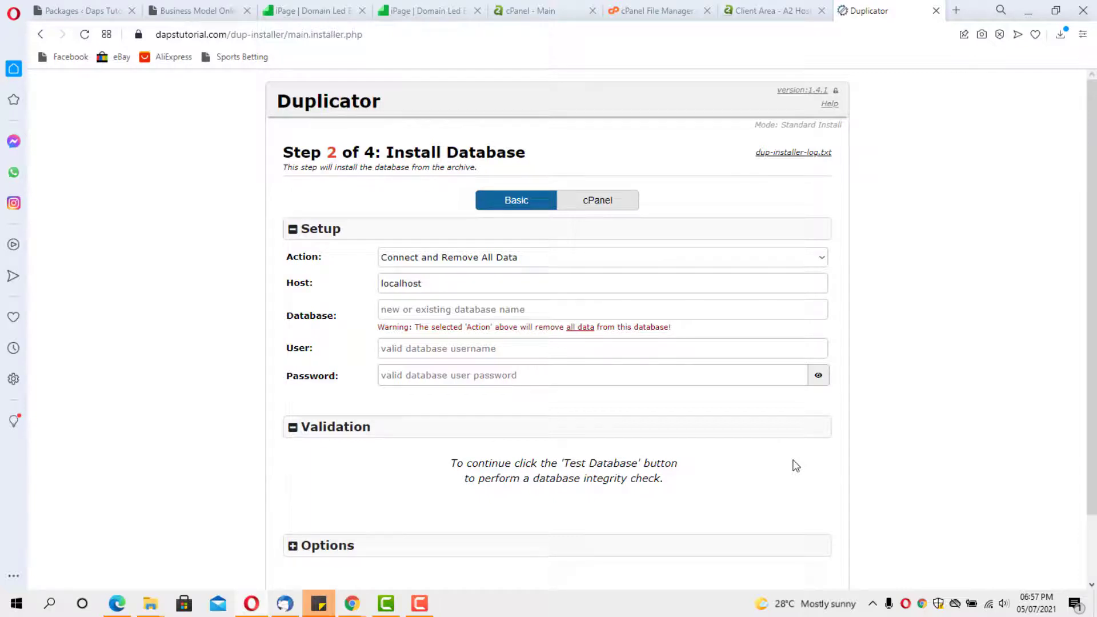
Create the MySQL database dapsdigi_dapstutorial from cPanel's MySQL Databases page
left_click(517, 11)
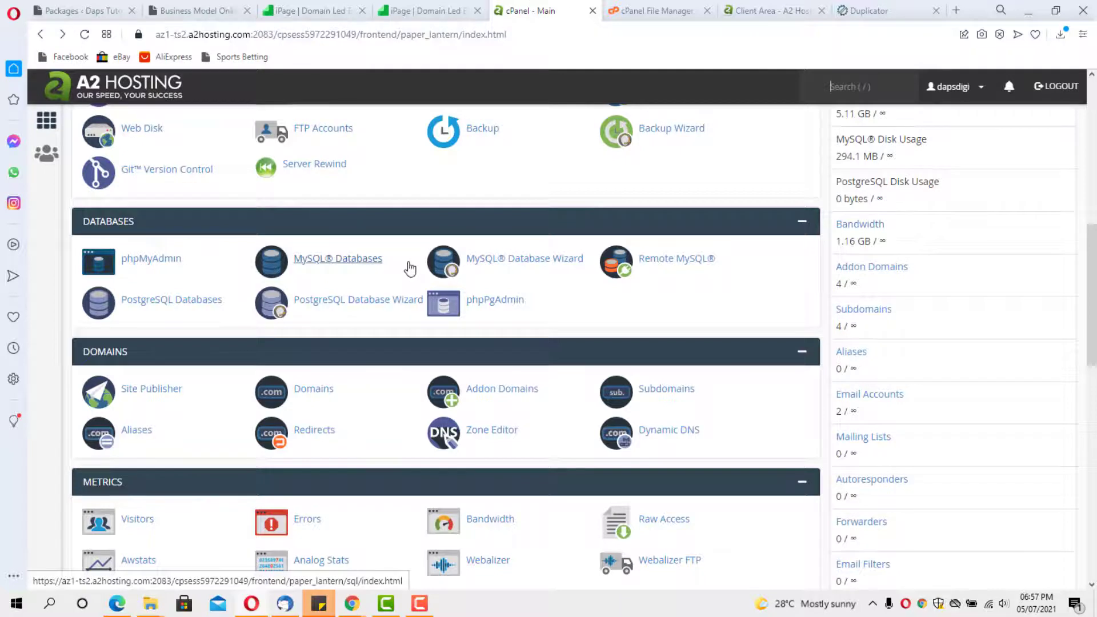
left_click(318, 264)
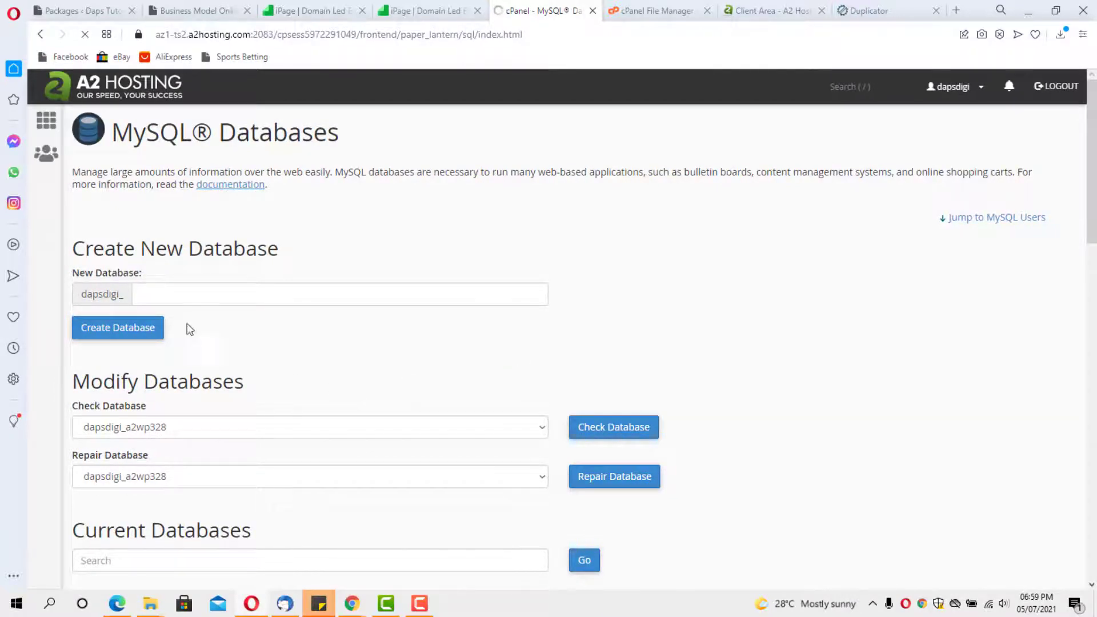
left_click(143, 294)
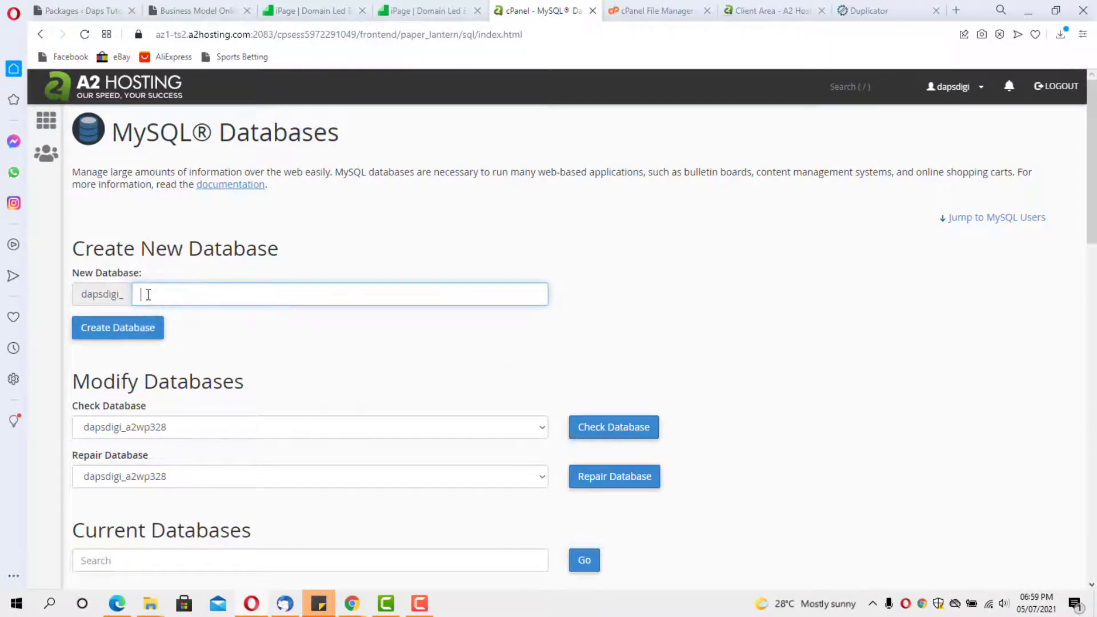
left_click(119, 332)
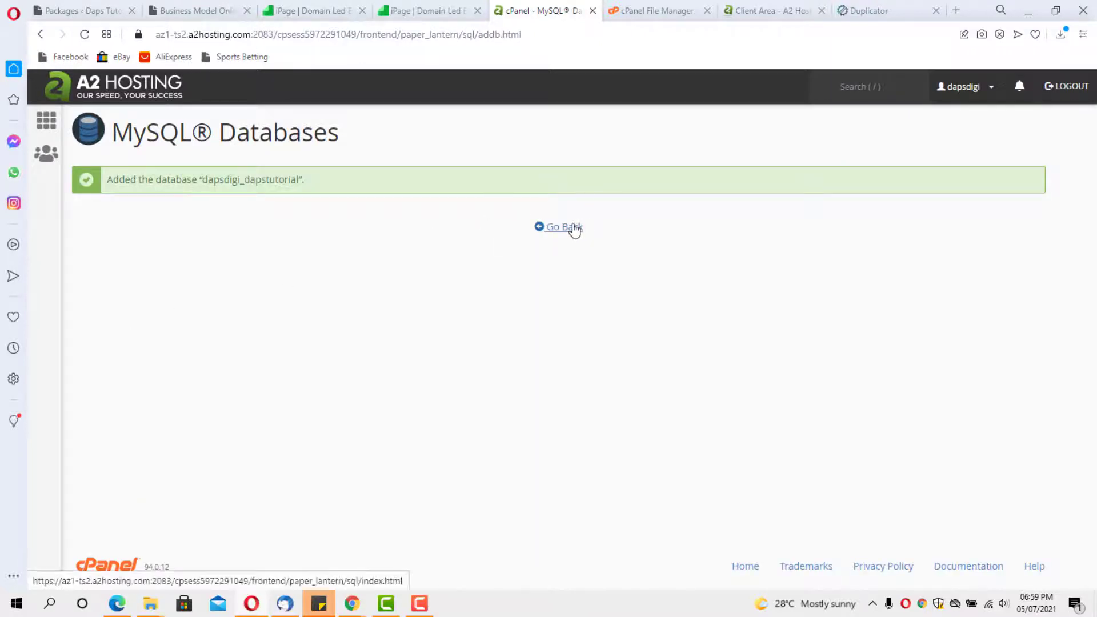
left_click(572, 227)
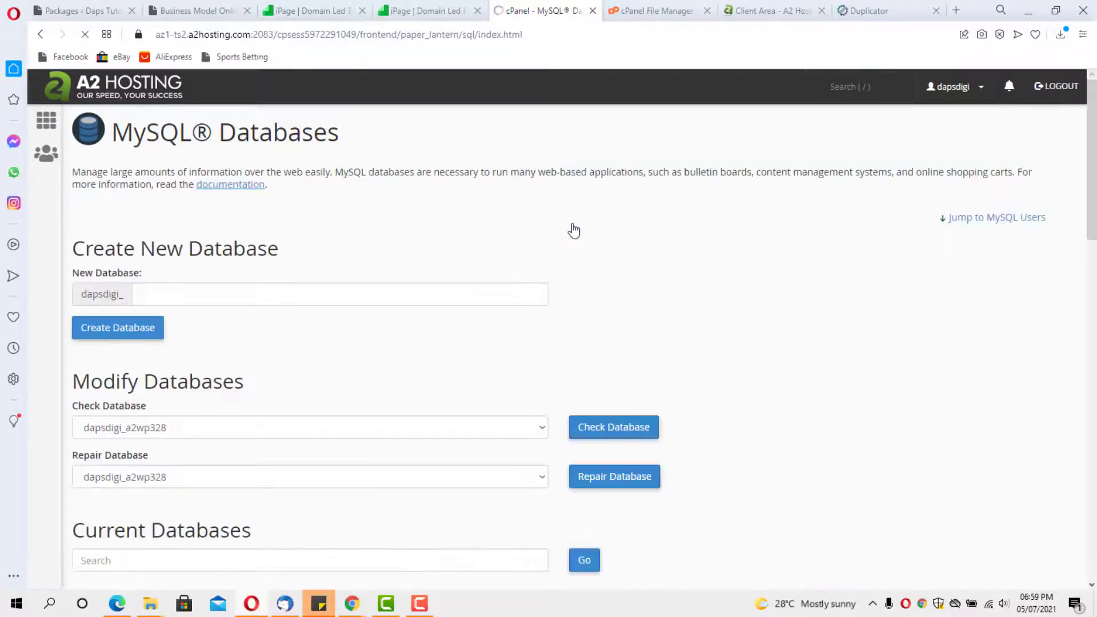
Add the user dapsdigi_daps to the dapsdigi_dapstutorial database
scroll(476, 254, "down", 6)
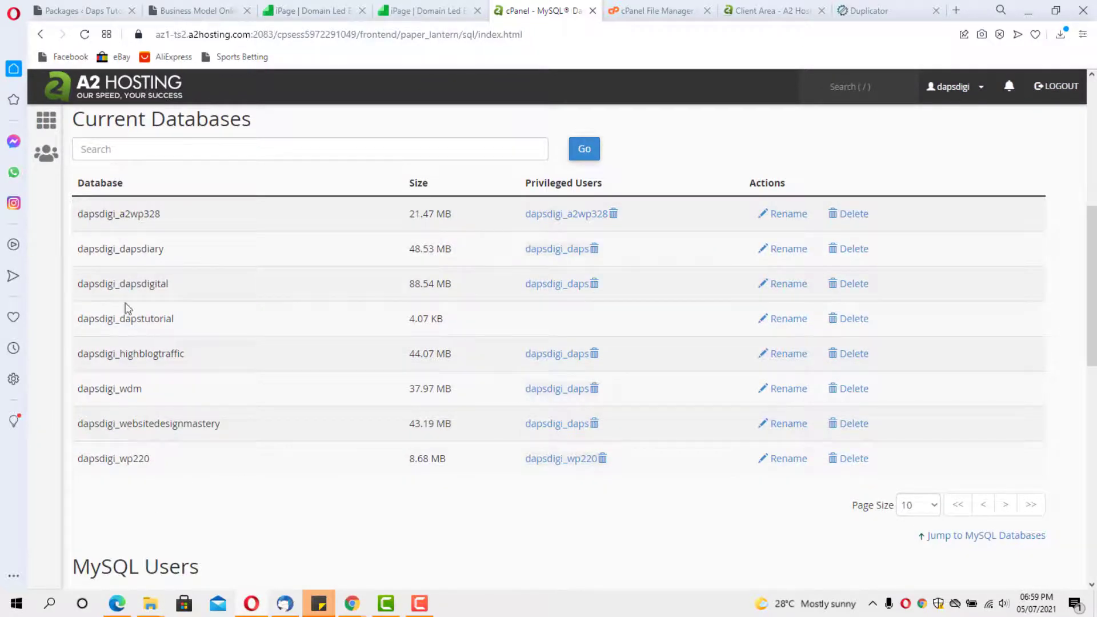
scroll(263, 311, "down", 6)
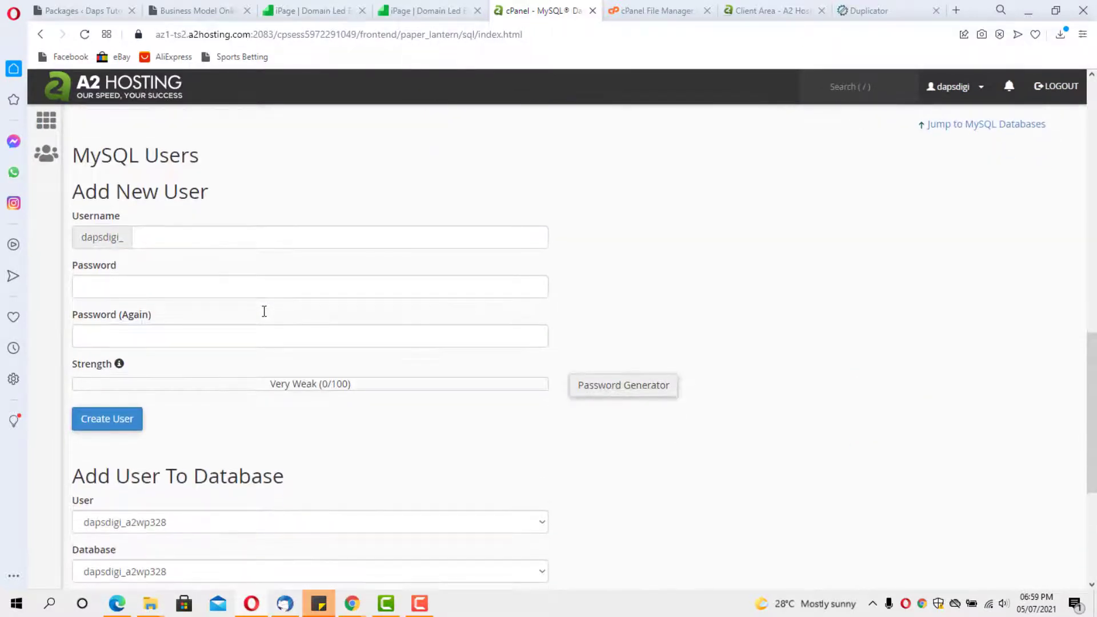
scroll(264, 311, "down", 2)
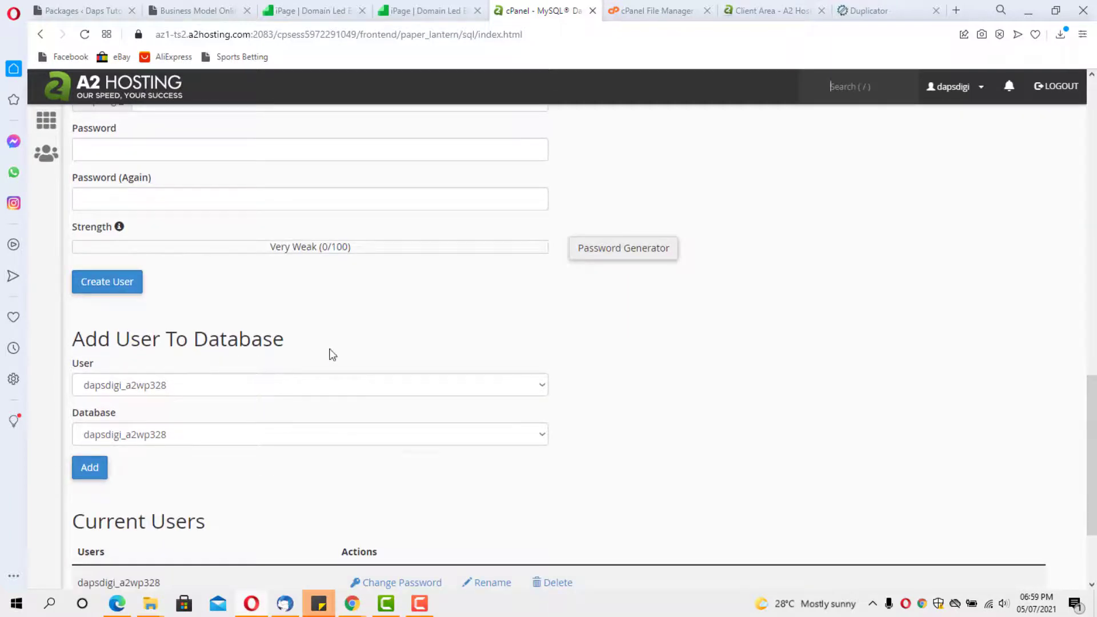
left_click(542, 385)
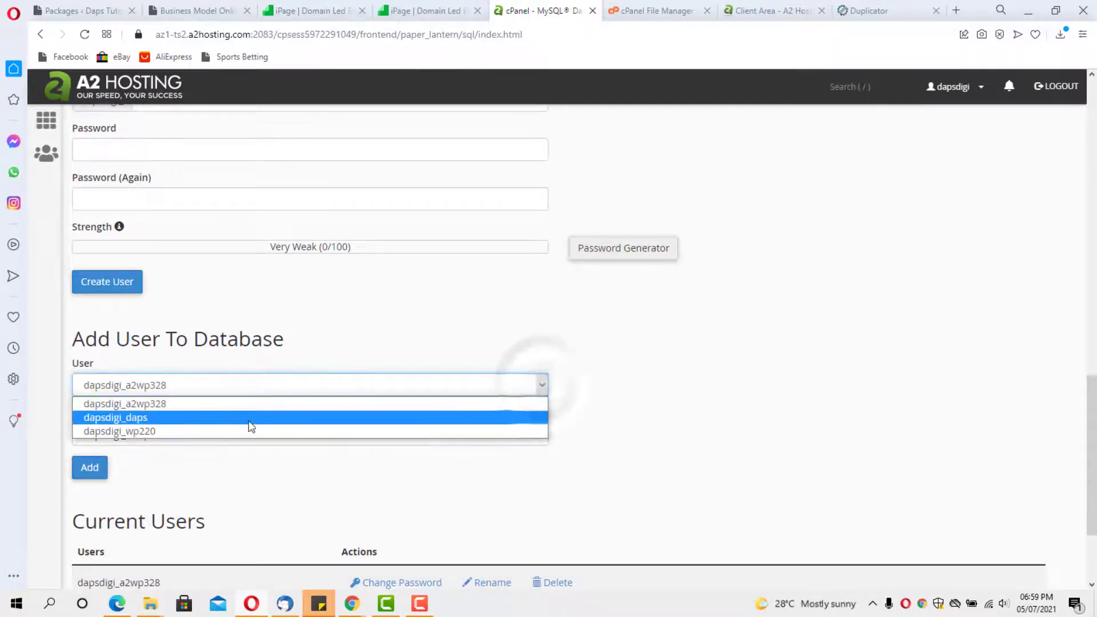
left_click(184, 417)
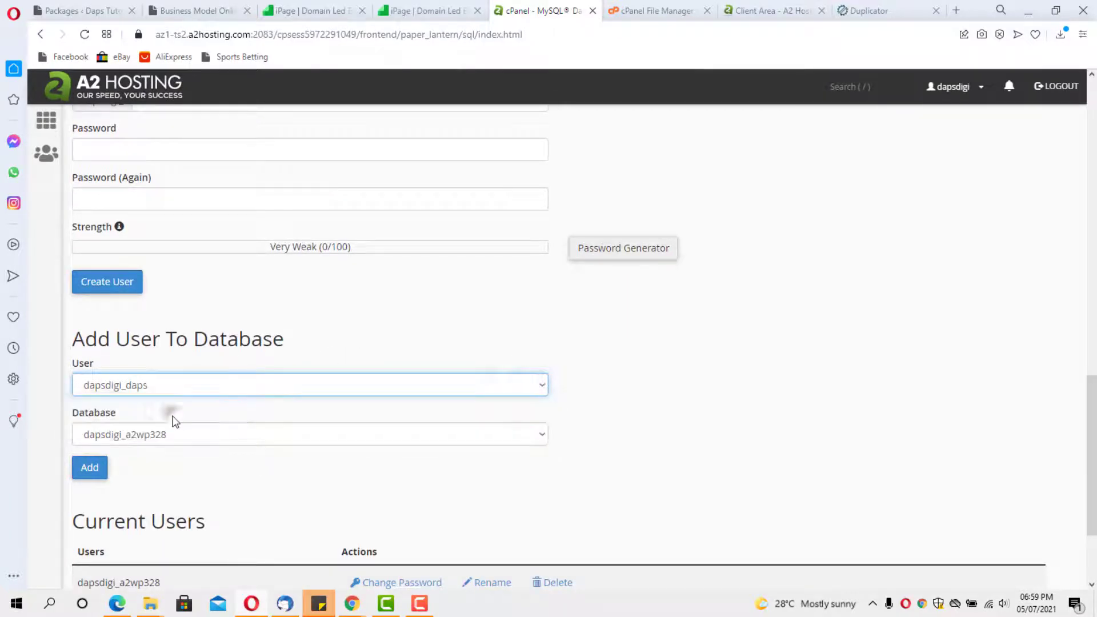
left_click(541, 435)
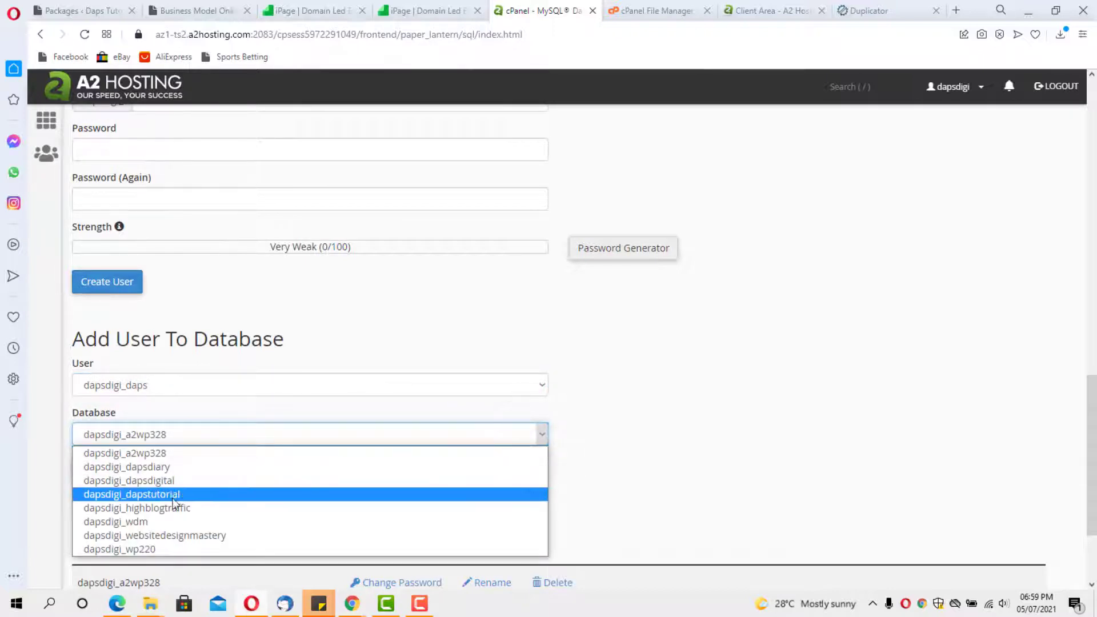
left_click(157, 494)
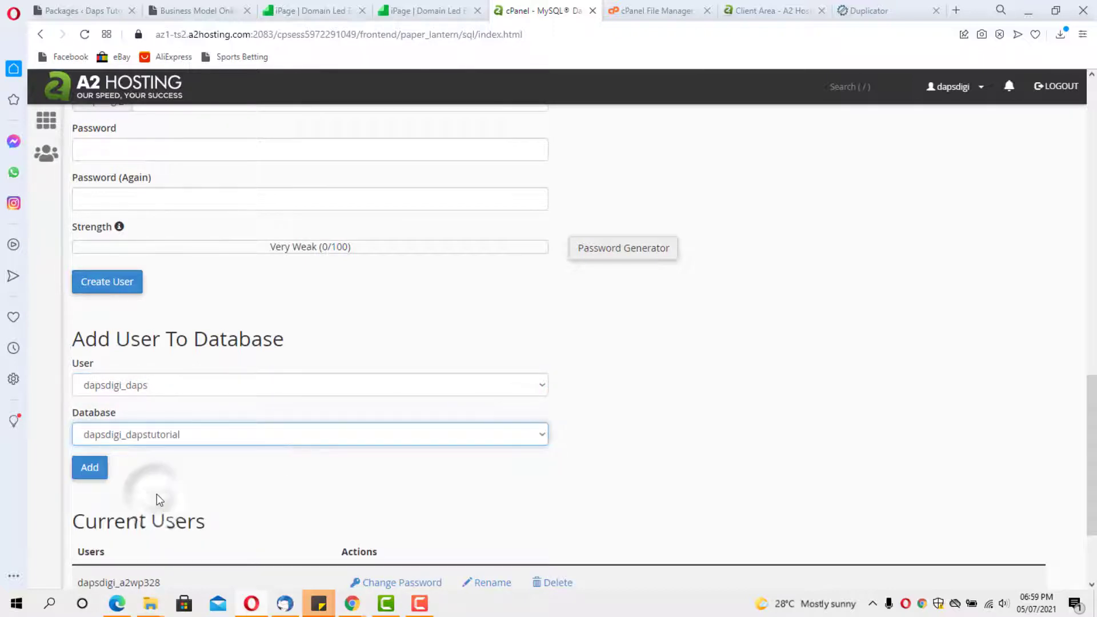
left_click(91, 470)
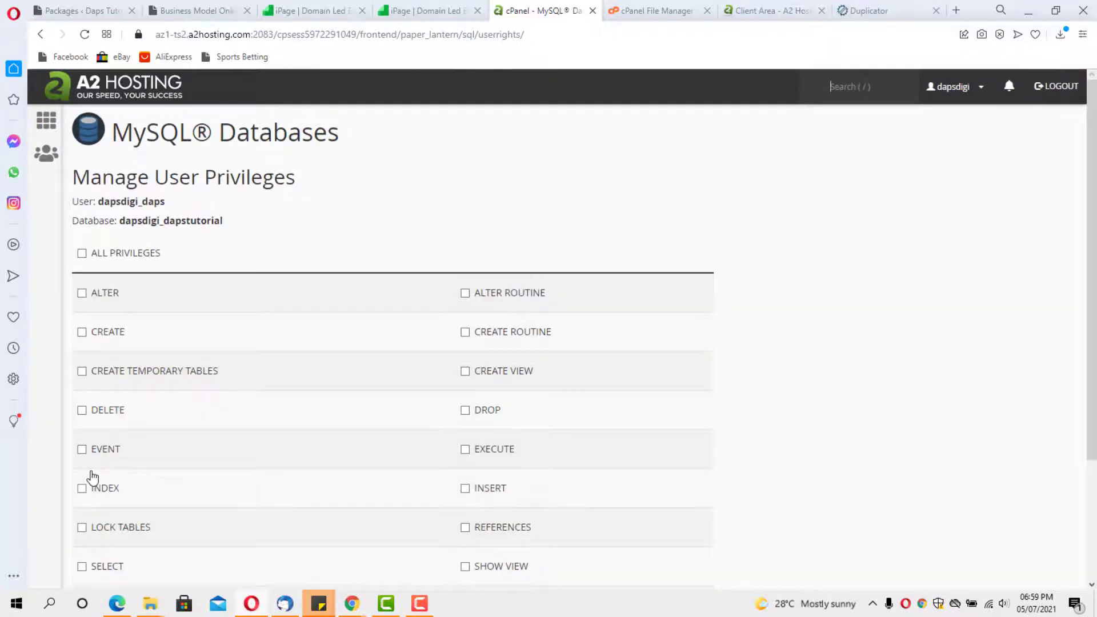
Grant dapsdigi_daps ALL PRIVILEGES on the database and save the changes
left_click(81, 255)
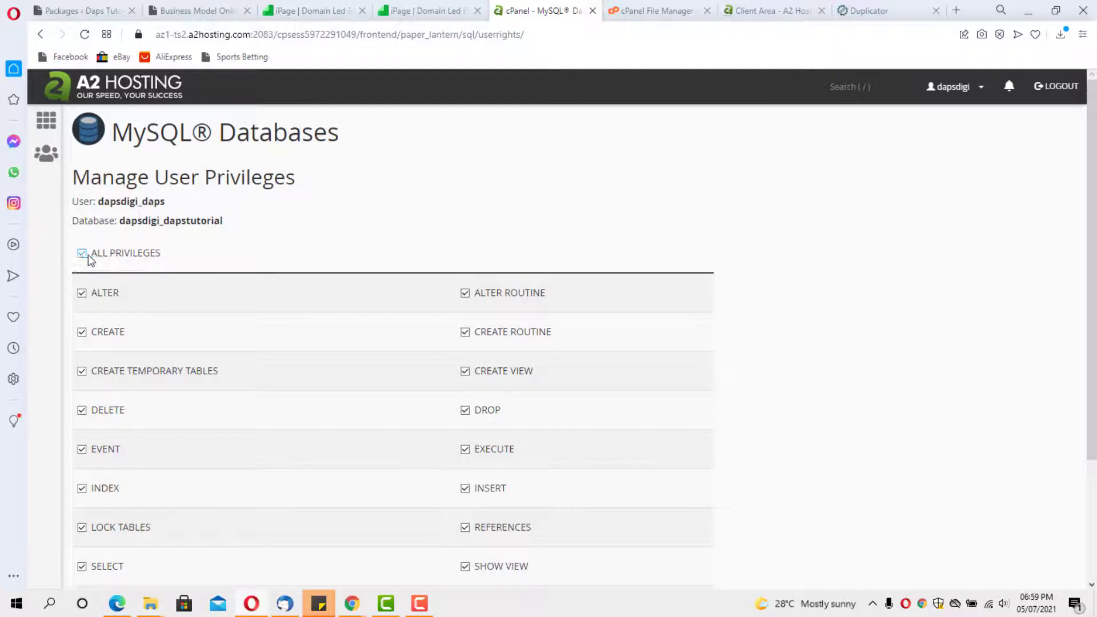
scroll(251, 242, "down", 3)
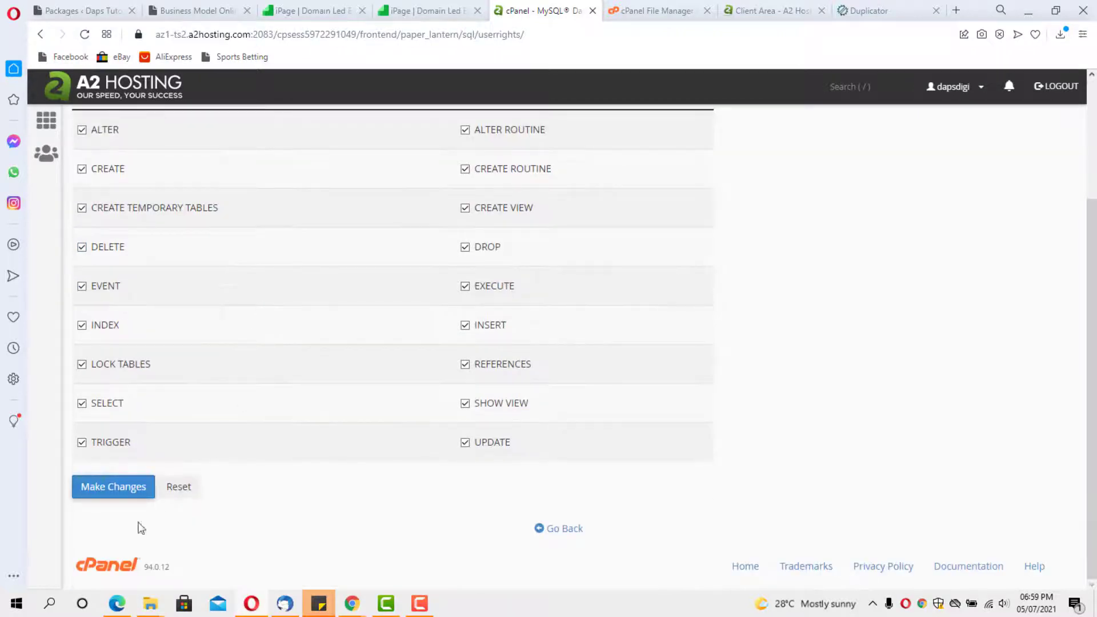
left_click(104, 492)
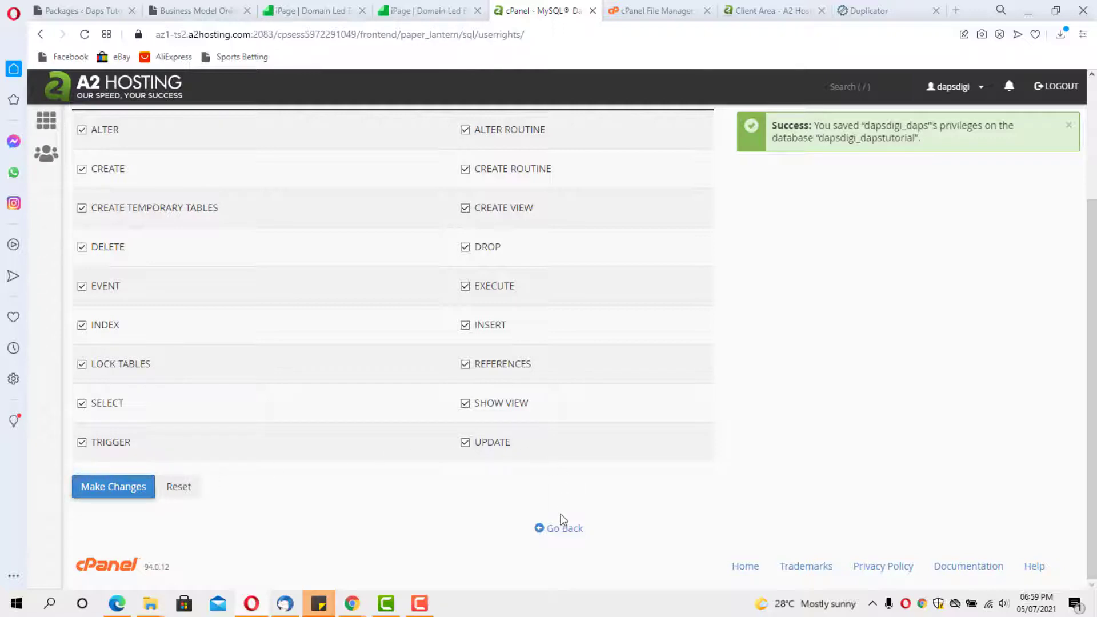
left_click(554, 531)
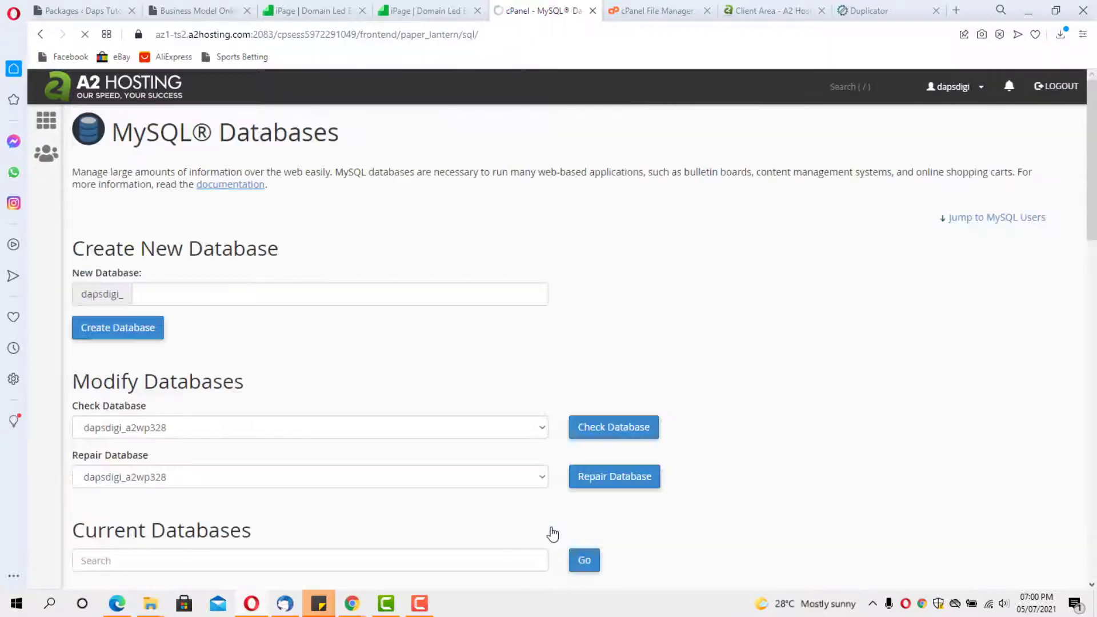
scroll(102, 342, "down", 7)
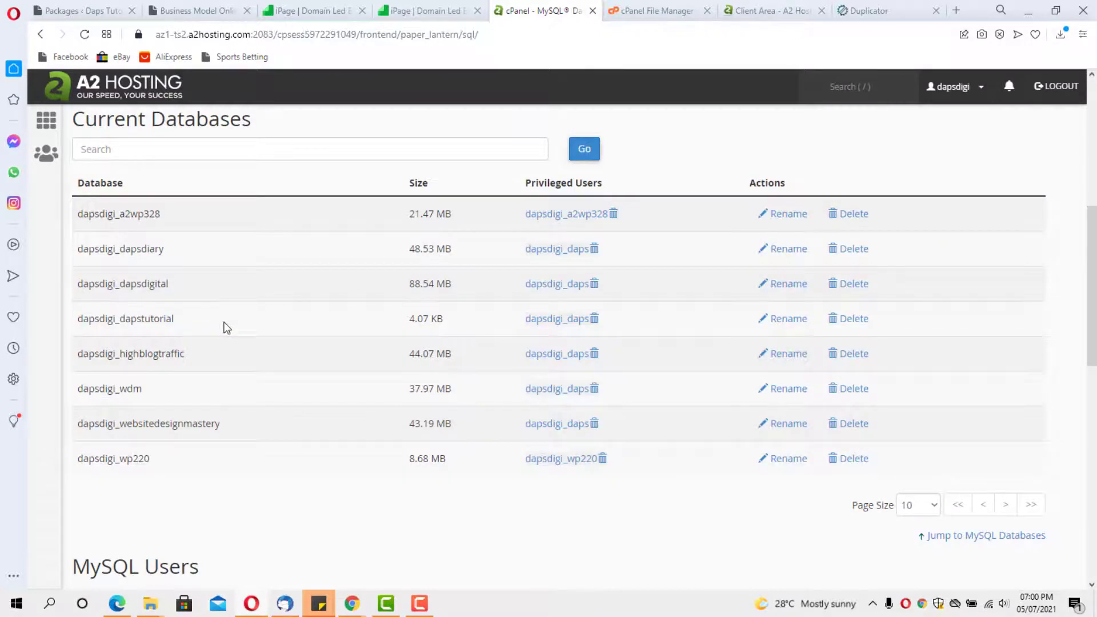
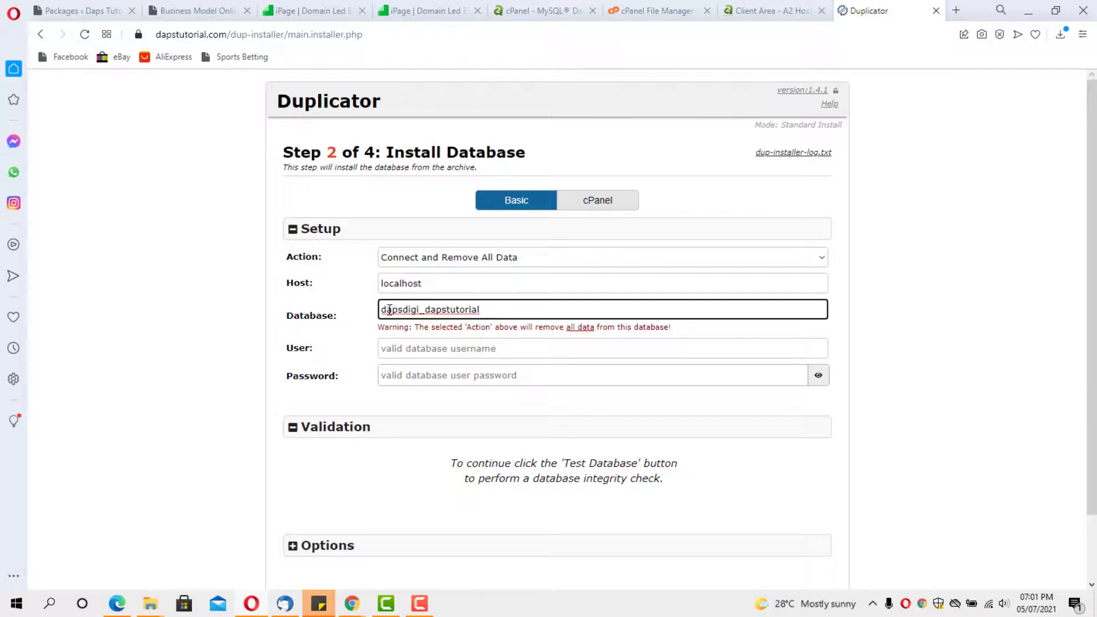
Copy the privileged user name of the dapstutorial database from cPanel's Current Databases
scroll(397, 311, "down", 1)
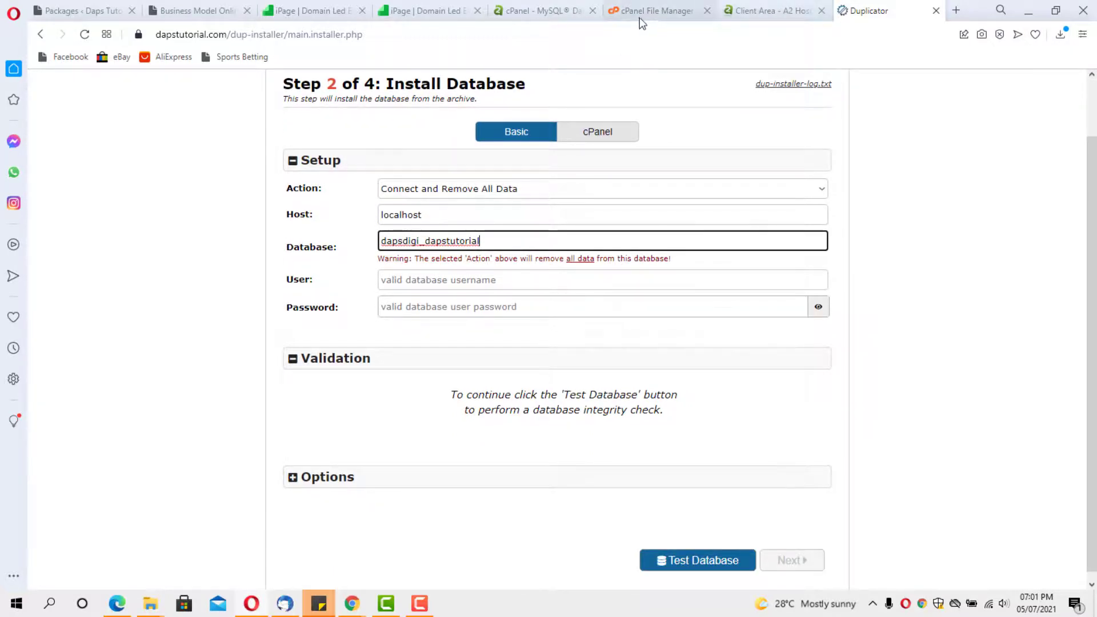
left_click(545, 13)
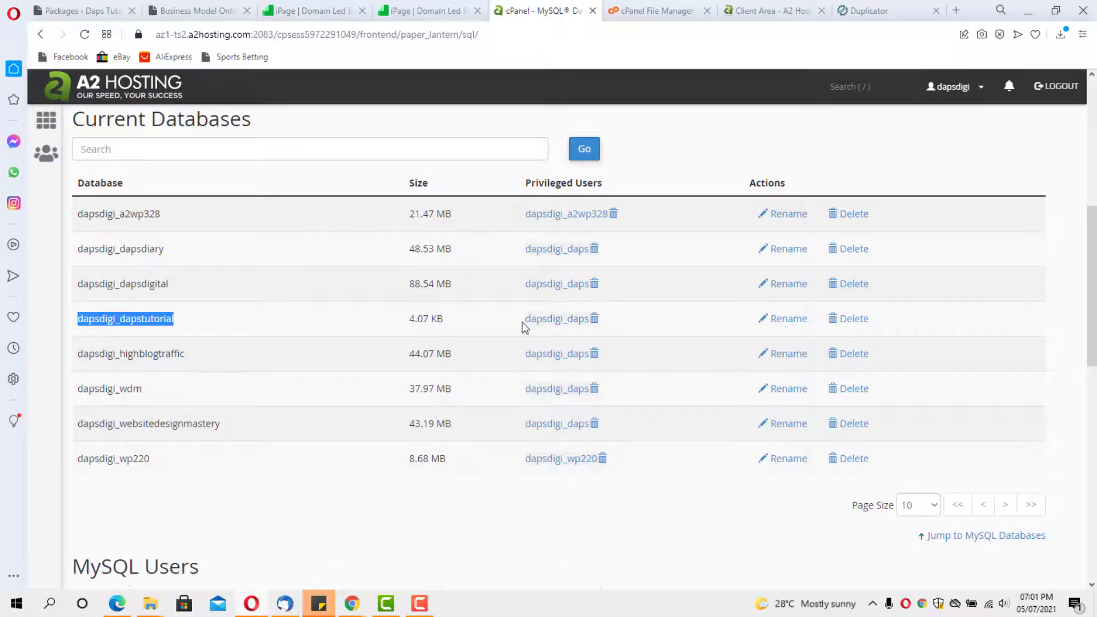
left_click_drag(519, 319, 589, 325)
key("ctrl+c")
left_click(577, 291)
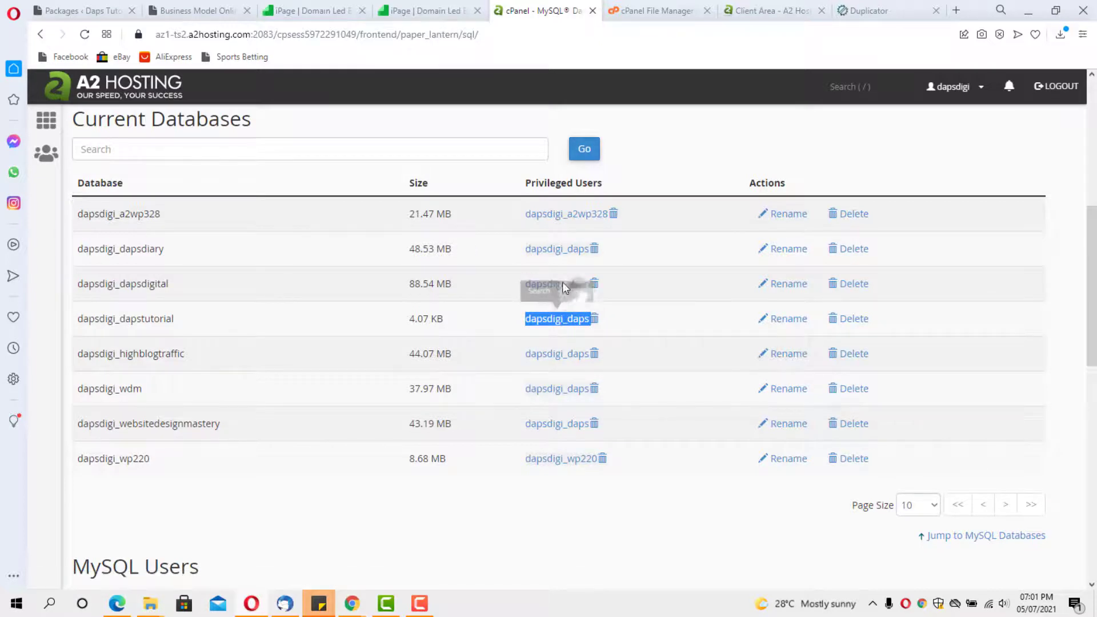
Enter that user, trimmed, and the database password in the installer, then run Test Database
left_click(869, 10)
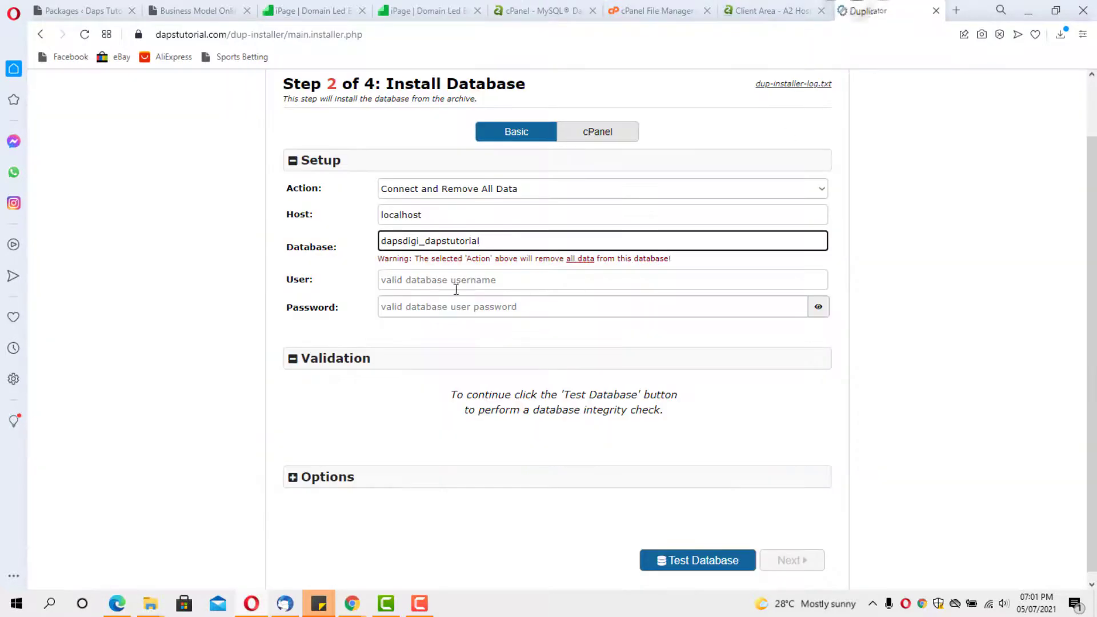
left_click(409, 285)
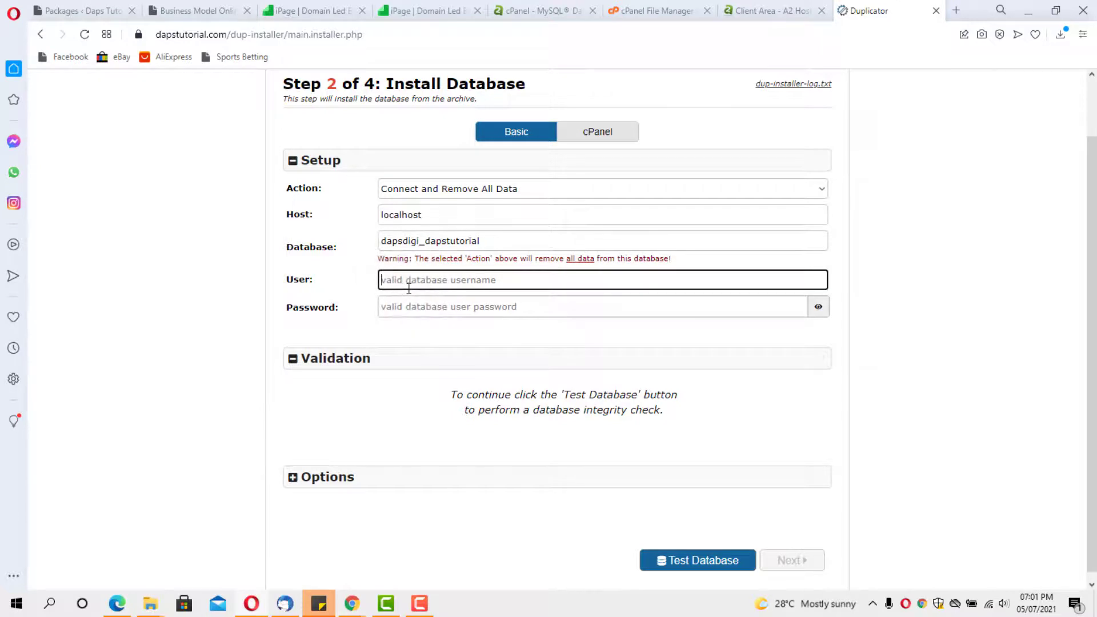
key("ctrl+v")
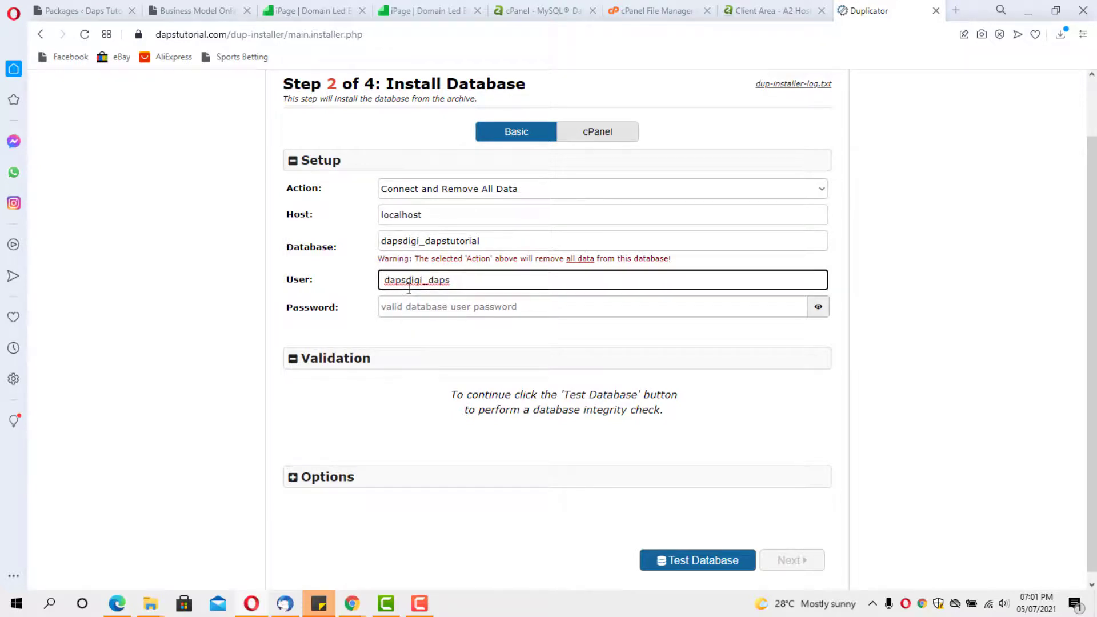
key("BackSpace")
left_click(431, 307)
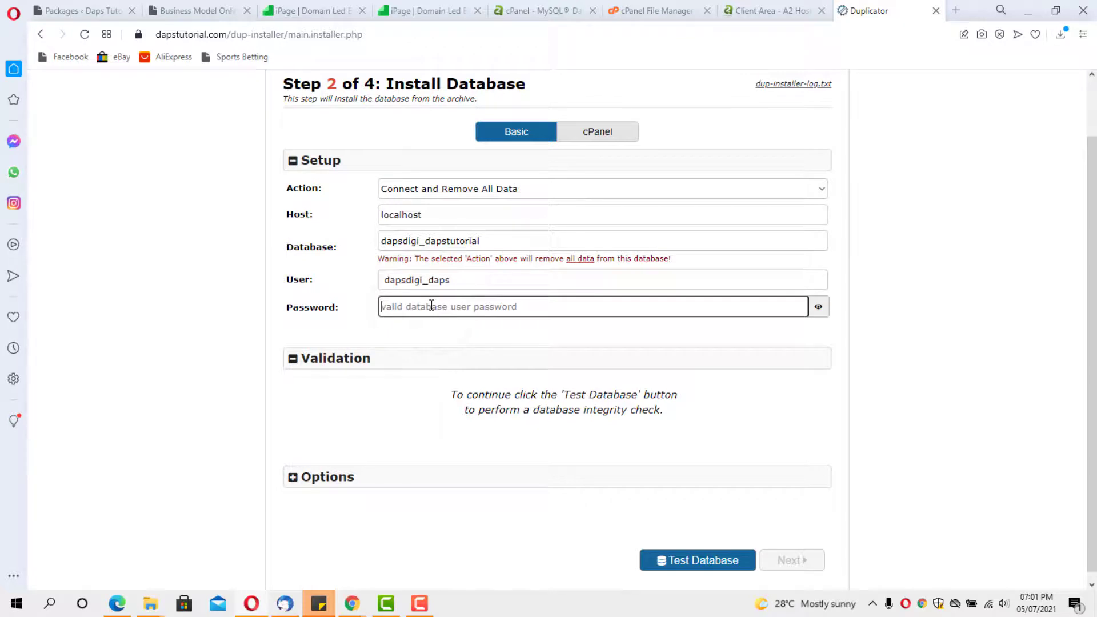
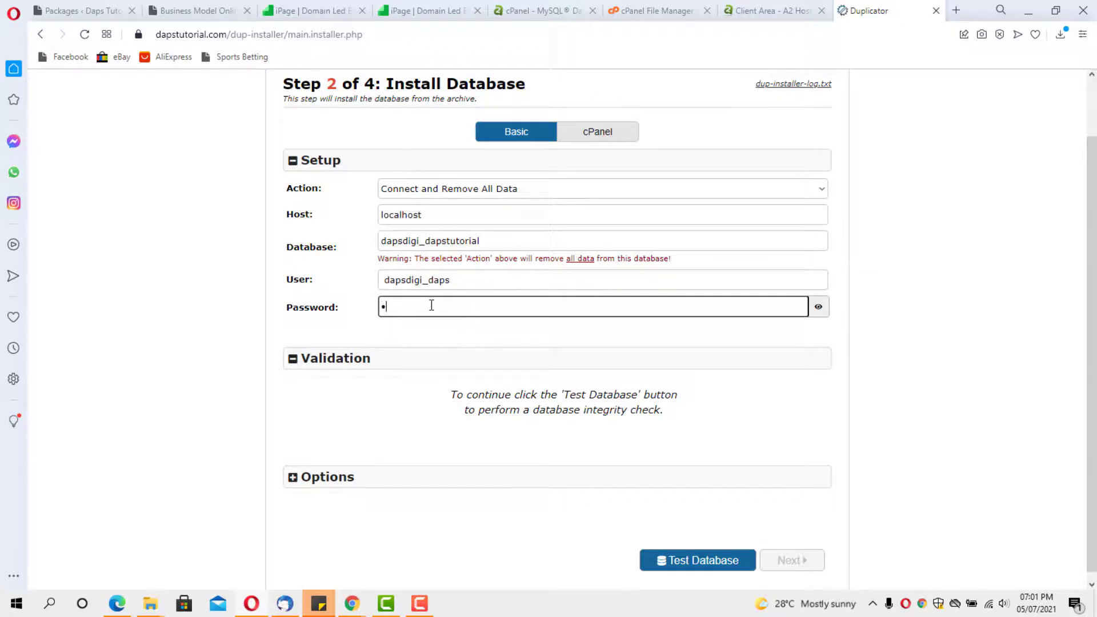
scroll(629, 457, "down", 1)
left_click(720, 555)
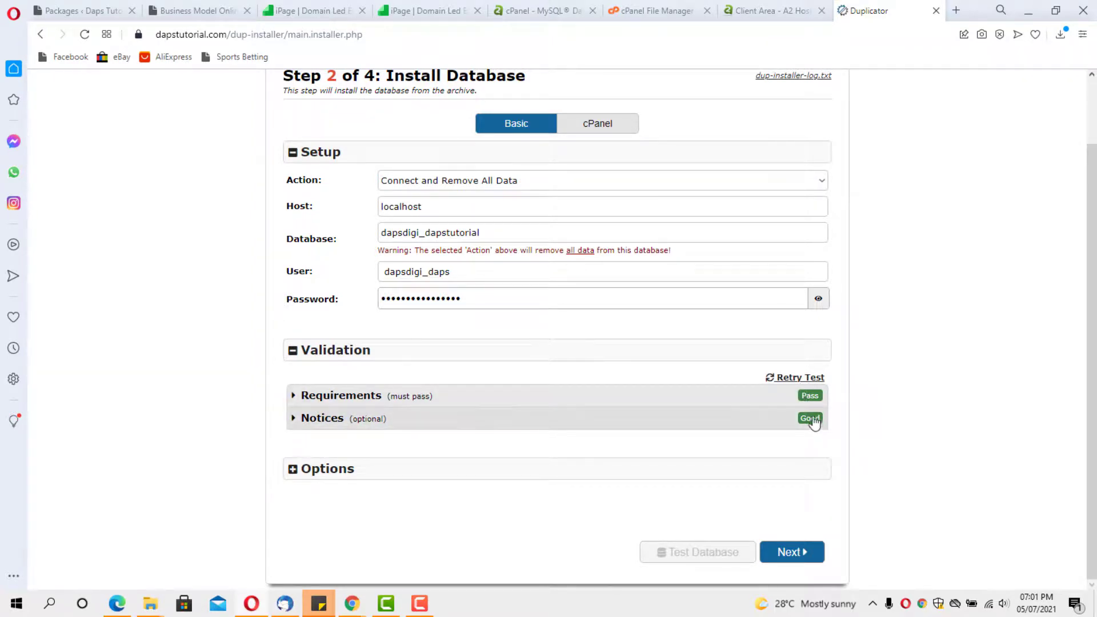
Review and collapse the advanced database Options, then proceed with Next to confirm installation
left_click(292, 471)
scroll(497, 462, "down", 2)
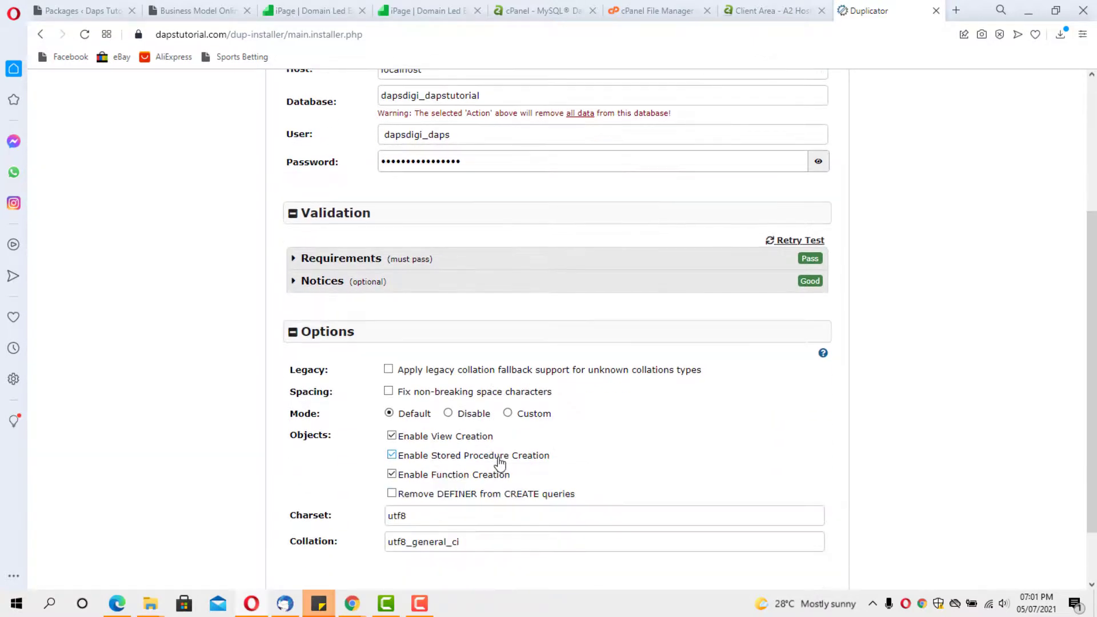
scroll(500, 457, "down", 1)
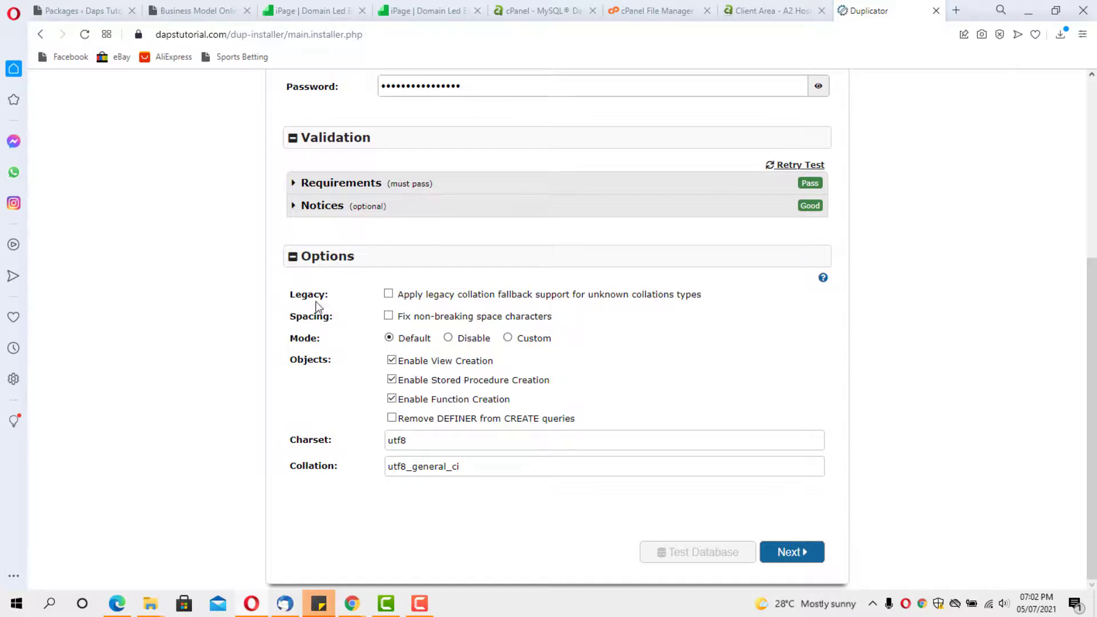
left_click(292, 257)
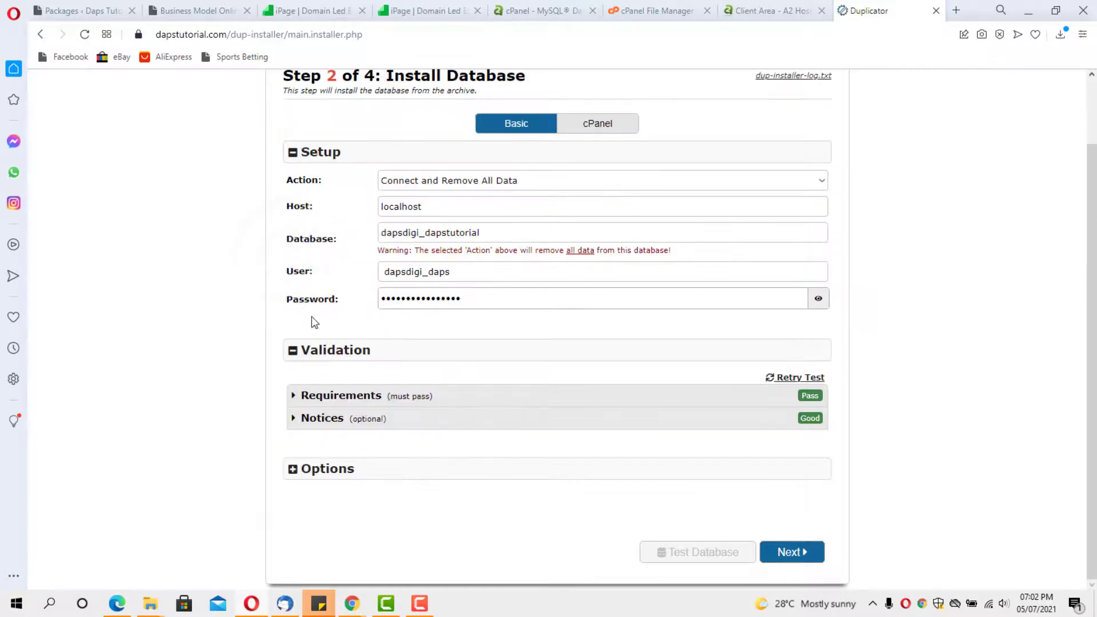
left_click(798, 553)
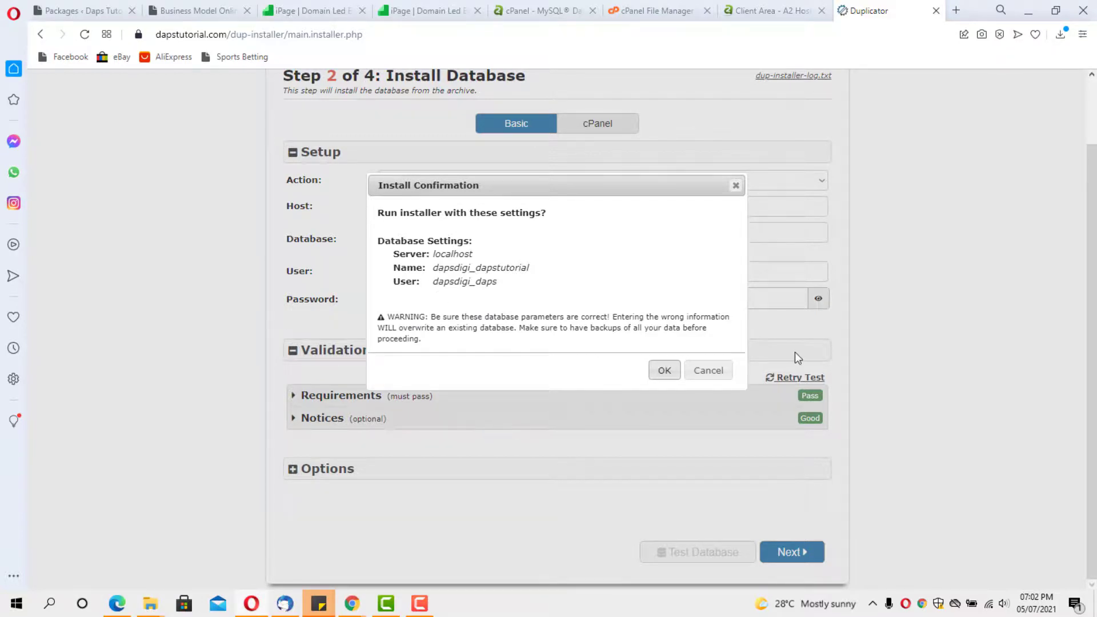
Confirm the install for server localhost and database dapsdigi_dapstutorial with OK
left_click(657, 372)
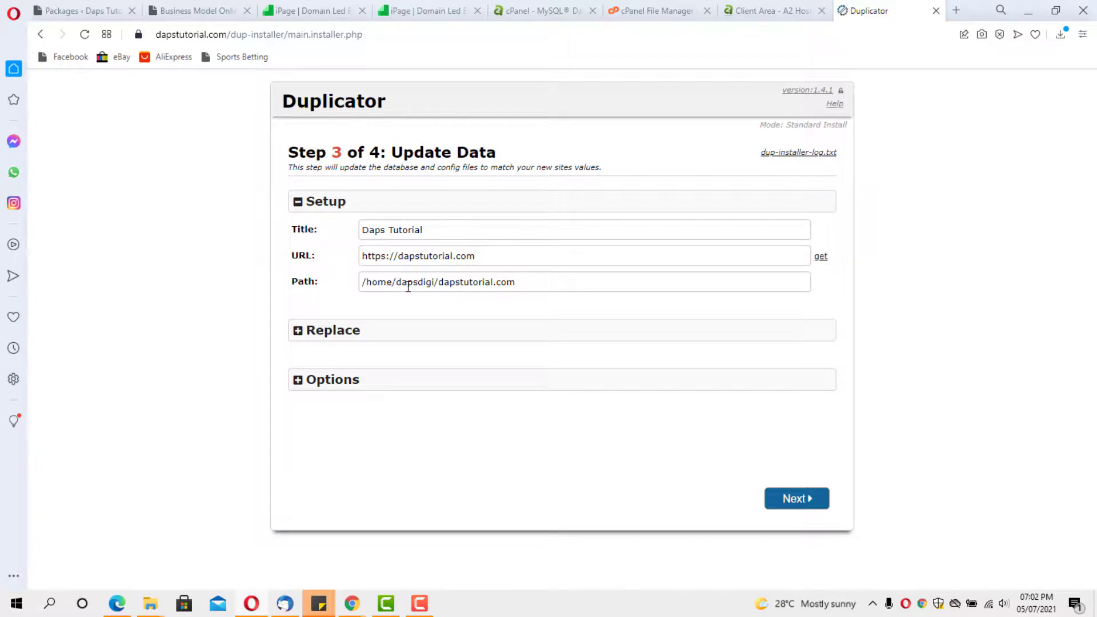
Review the search-and-replace and admin account options on Update Data, then run the update
left_click(300, 334)
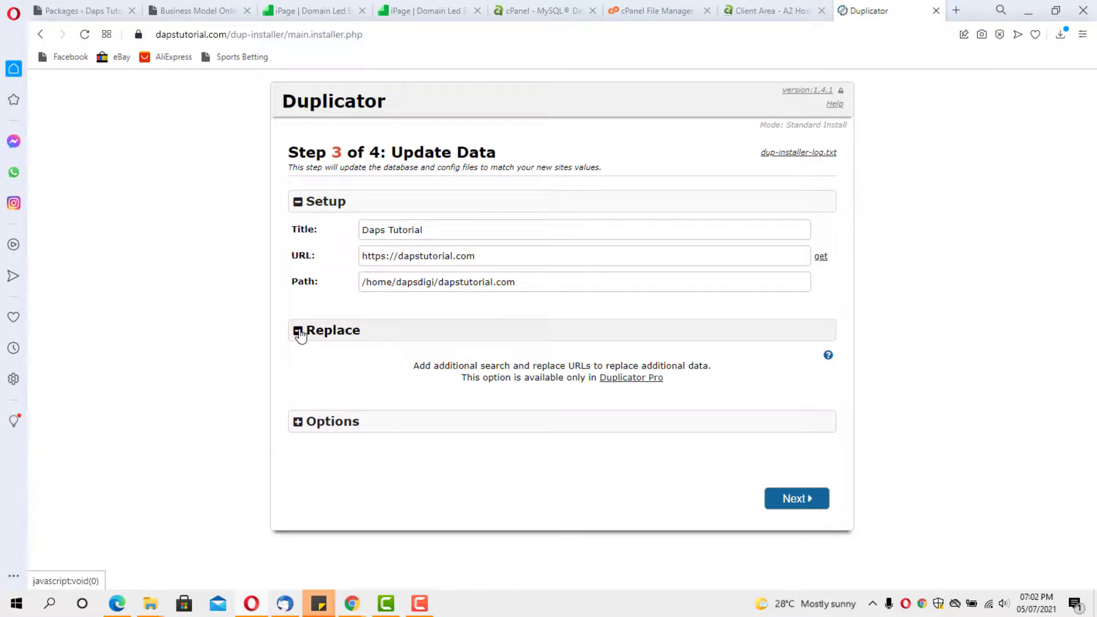
left_click(299, 333)
left_click(299, 381)
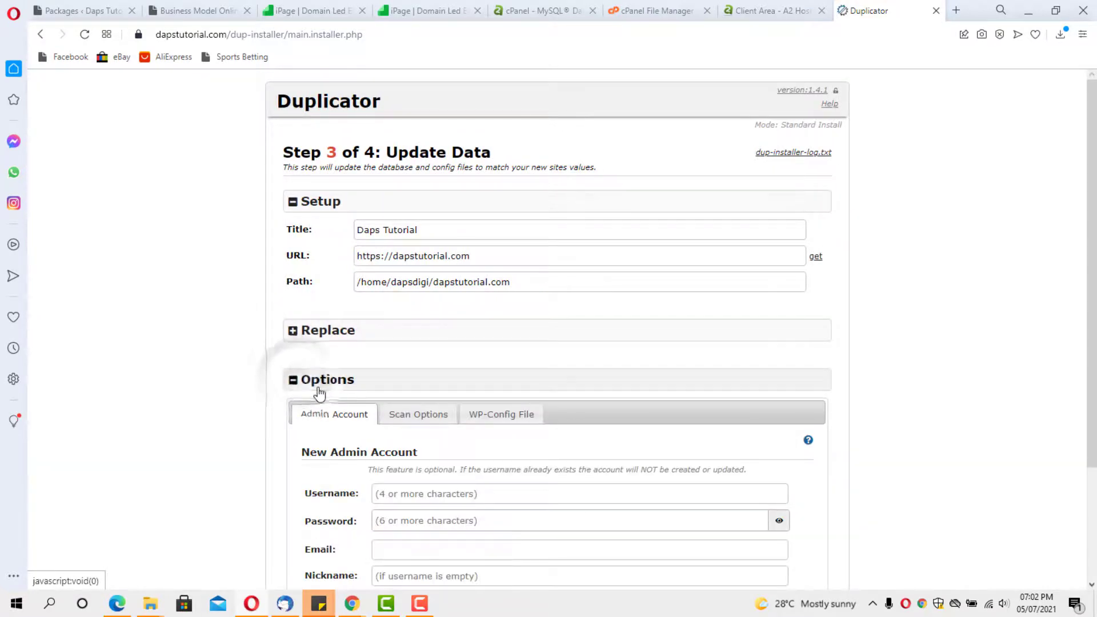
scroll(343, 400, "down", 2)
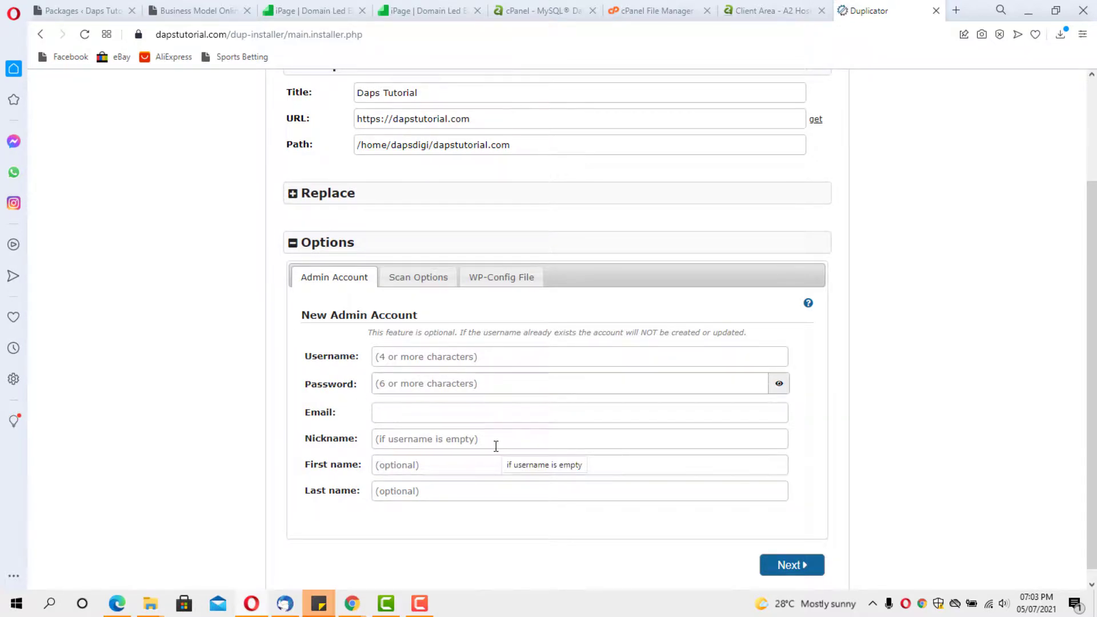
left_click(291, 247)
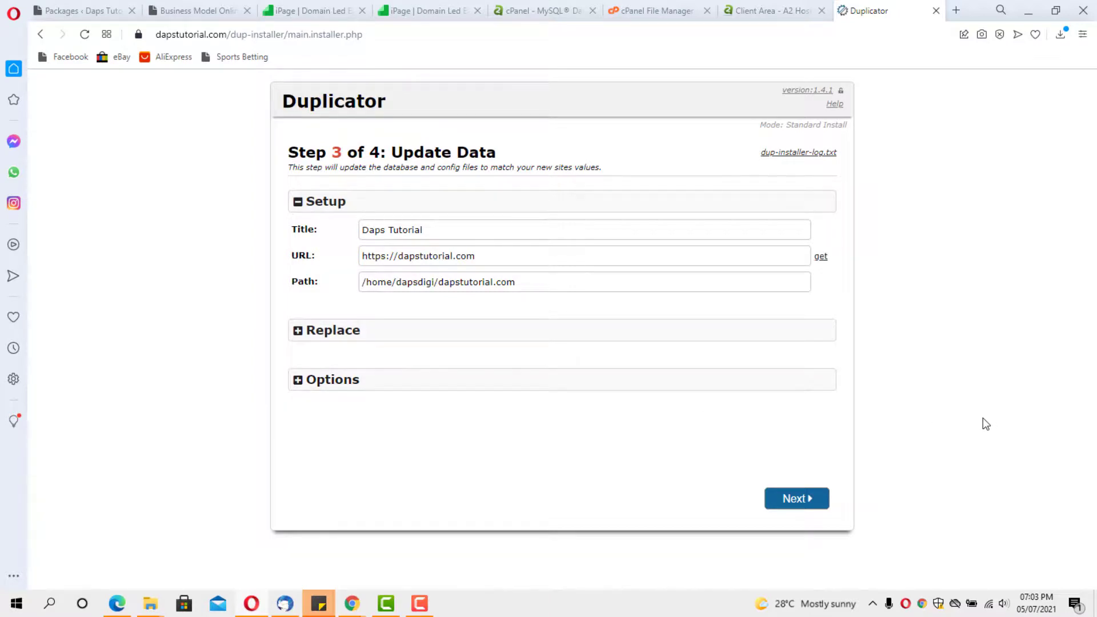
left_click(793, 505)
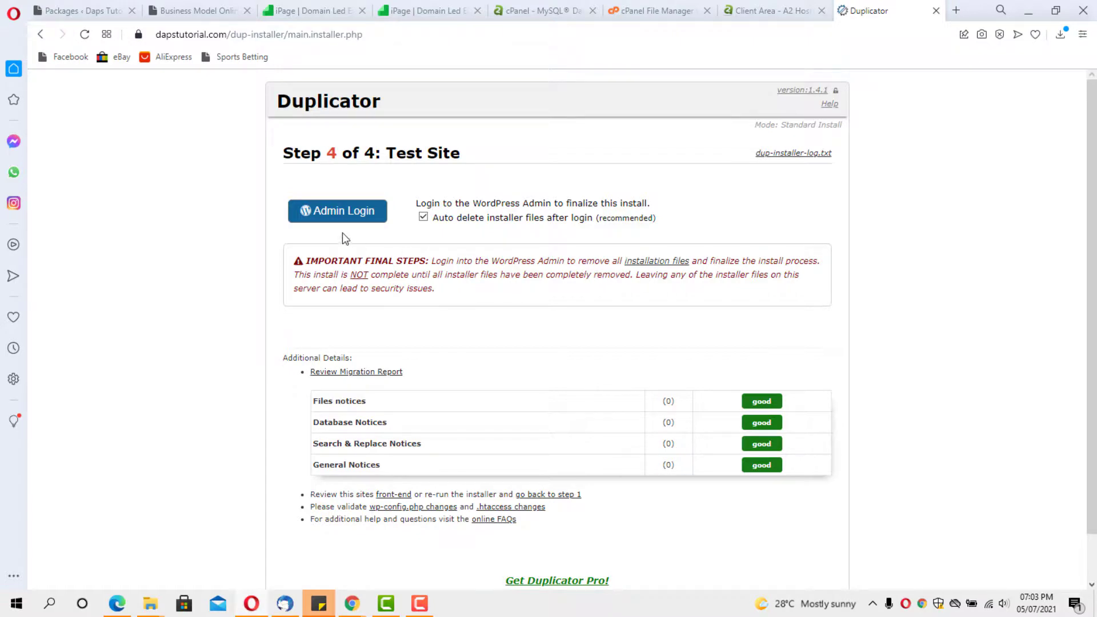
Log into the migrated WordPress site via Admin Login with the pasted admin password
left_click(332, 213)
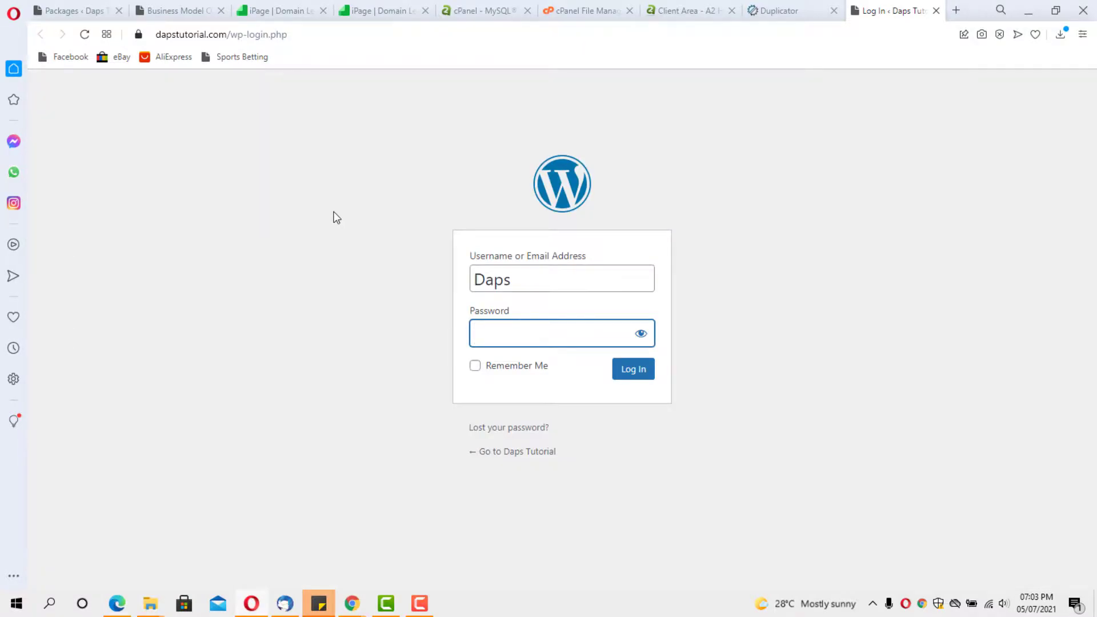
key("ctrl+v")
left_click(633, 370)
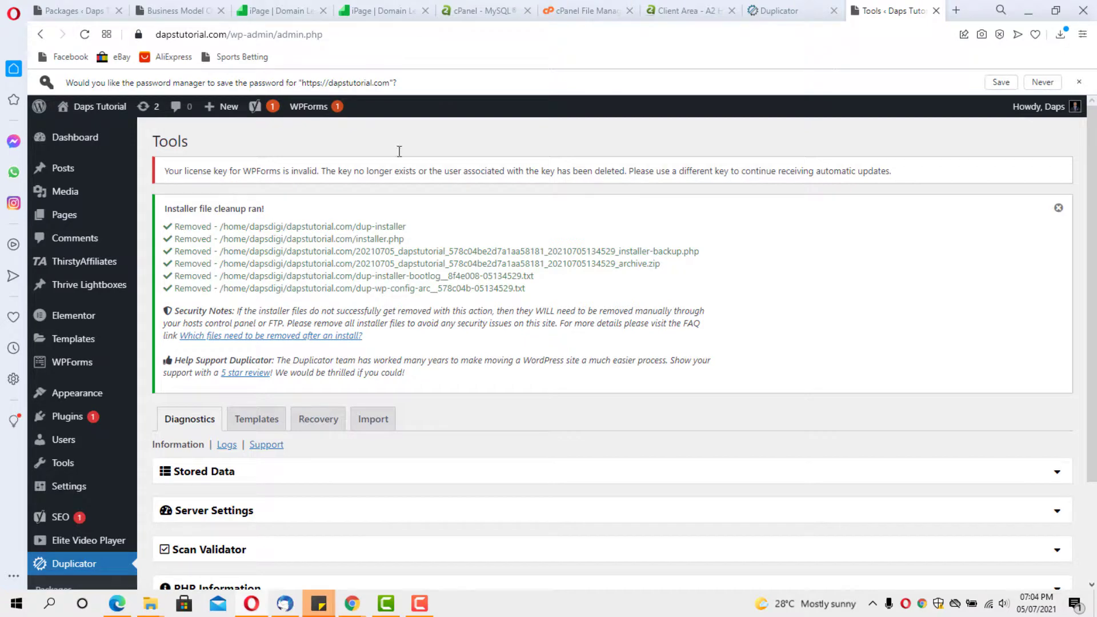
left_click(797, 8)
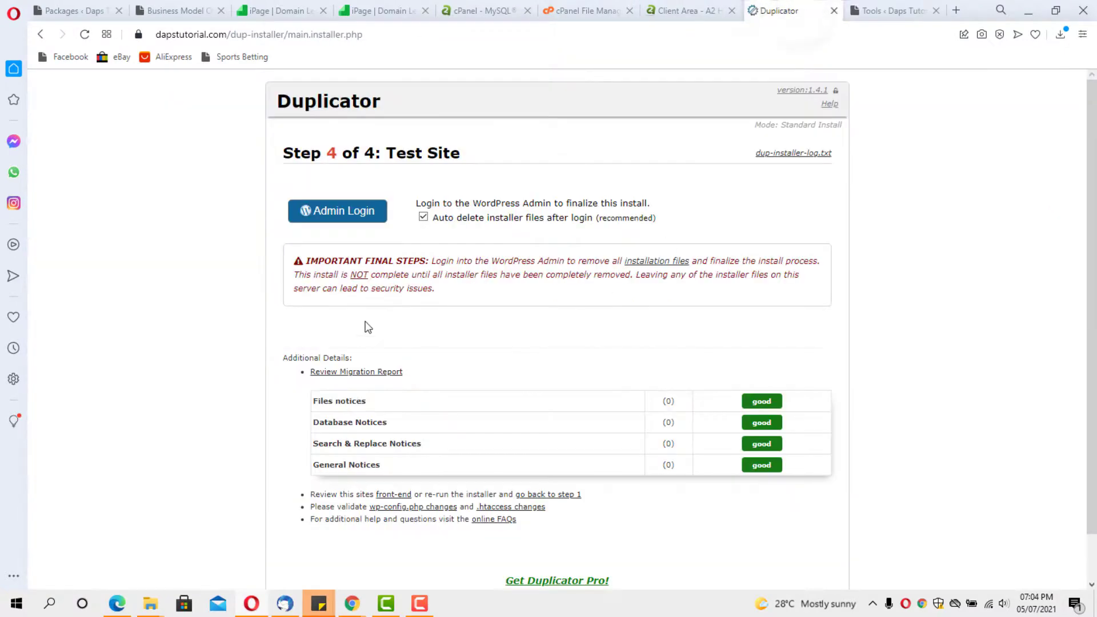
left_click(885, 9)
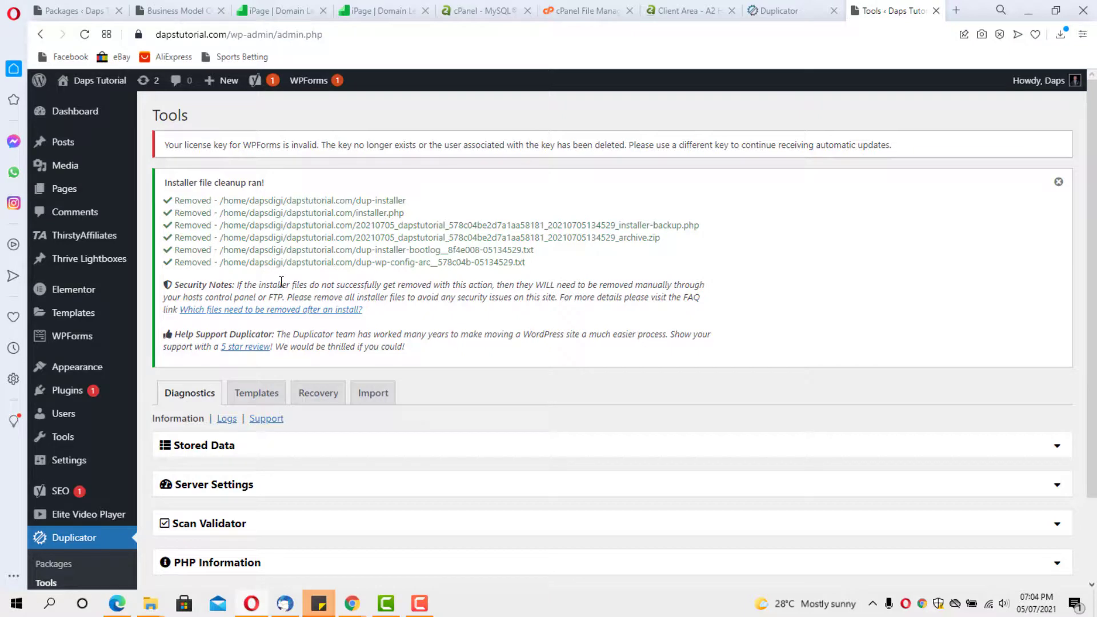
left_click(576, 13)
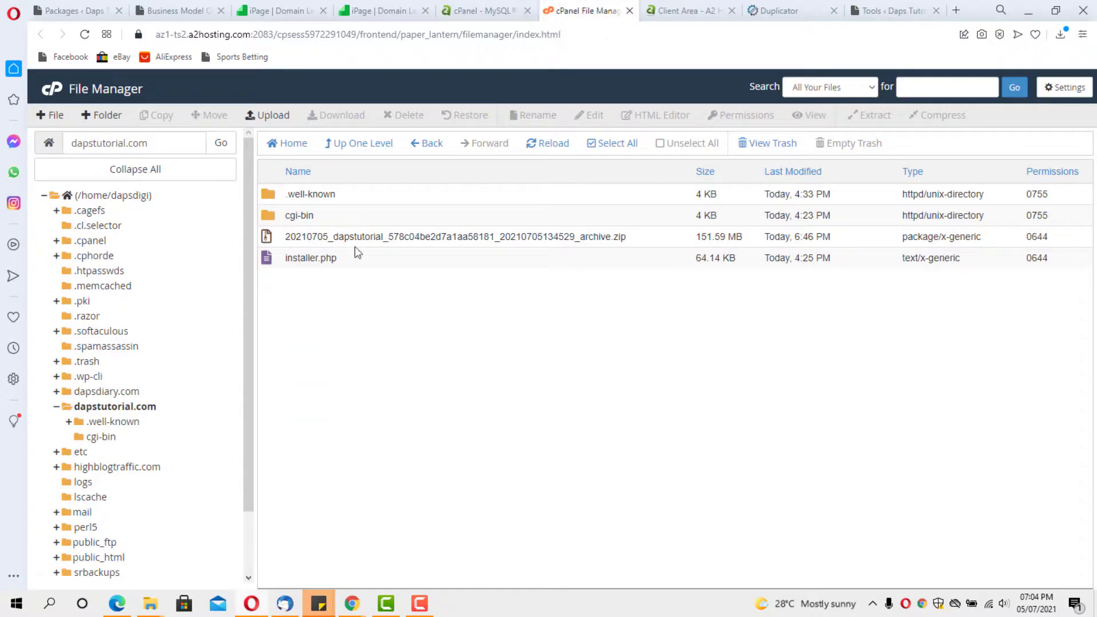
left_click(85, 34)
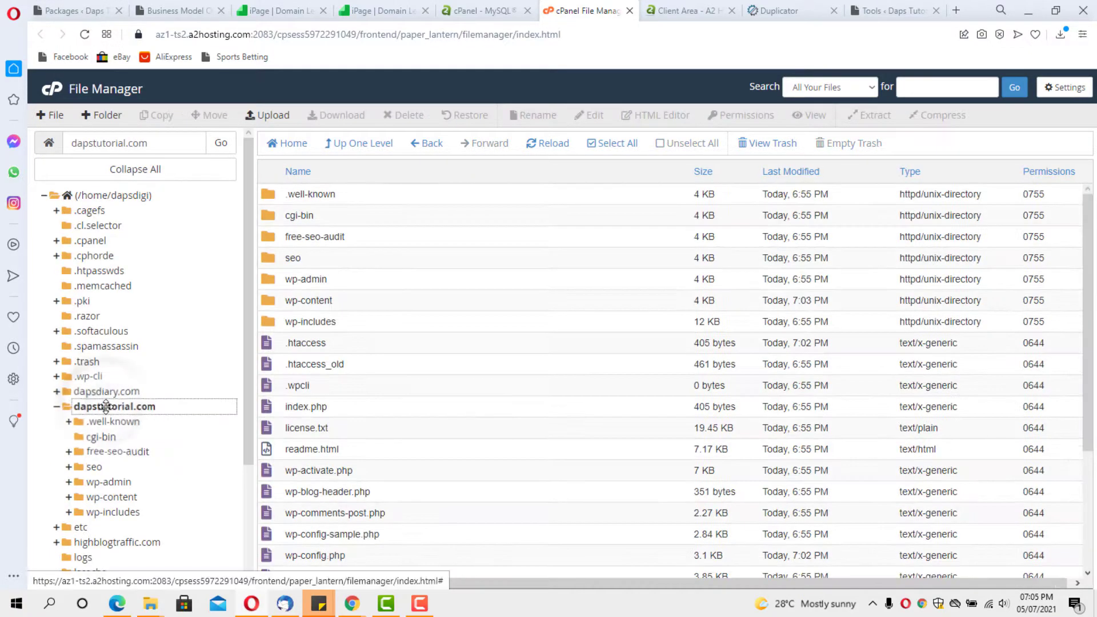
scroll(324, 276, "down", 3)
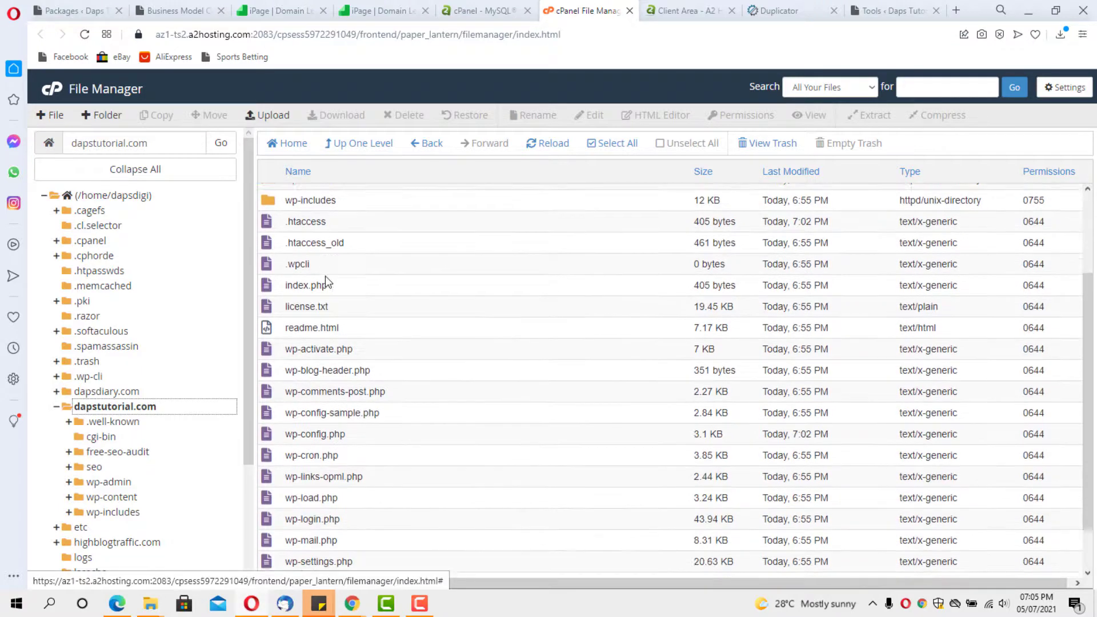
left_click(323, 270)
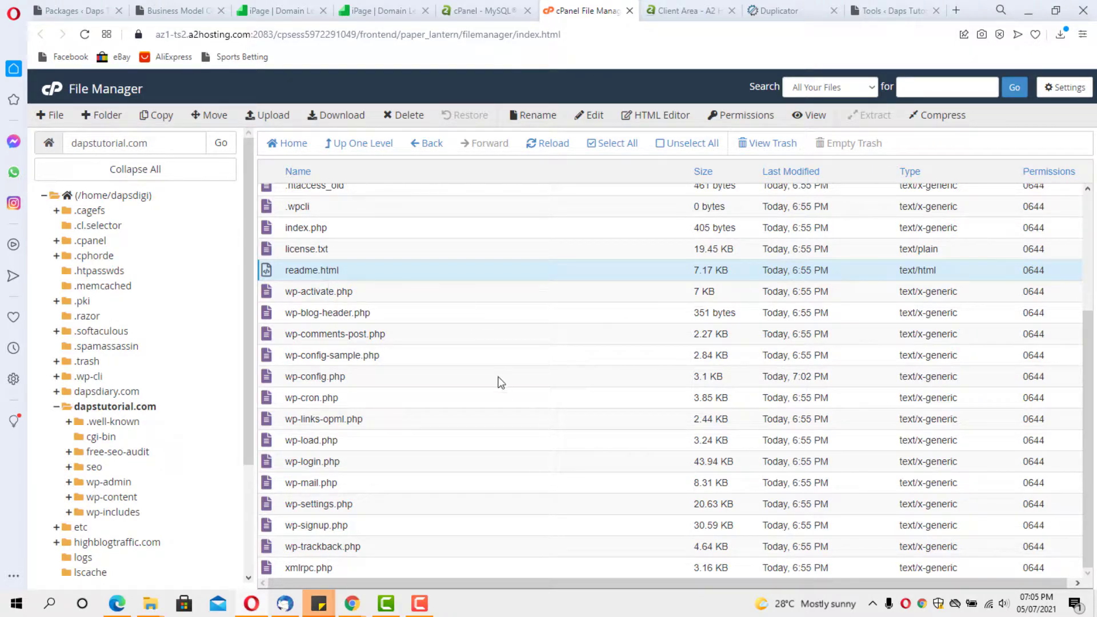
left_click(313, 395)
left_click(302, 355)
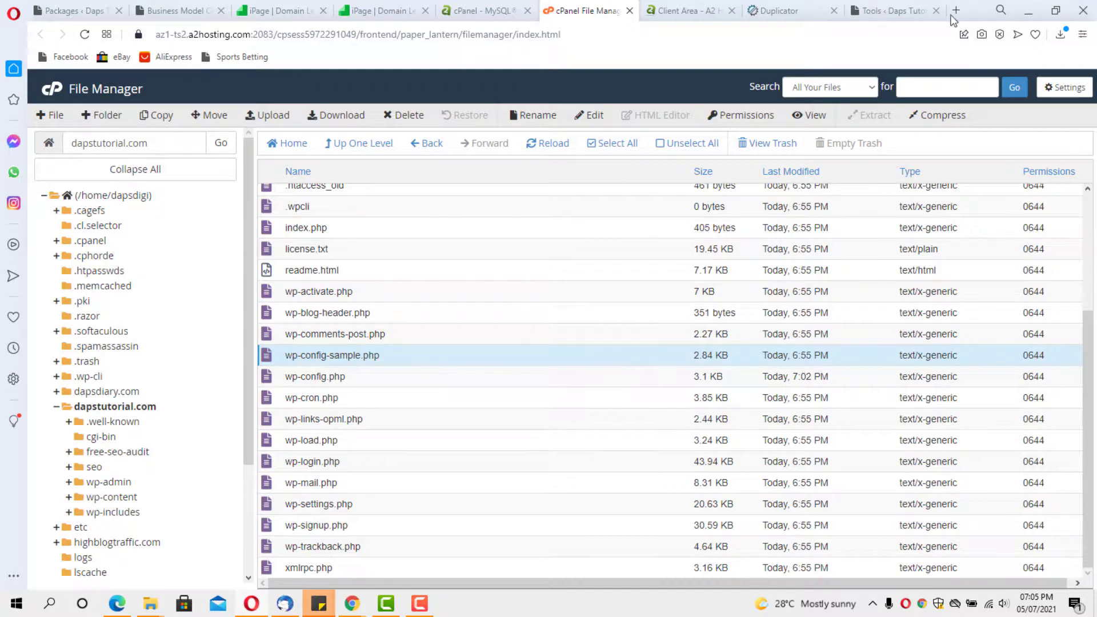
left_click(896, 10)
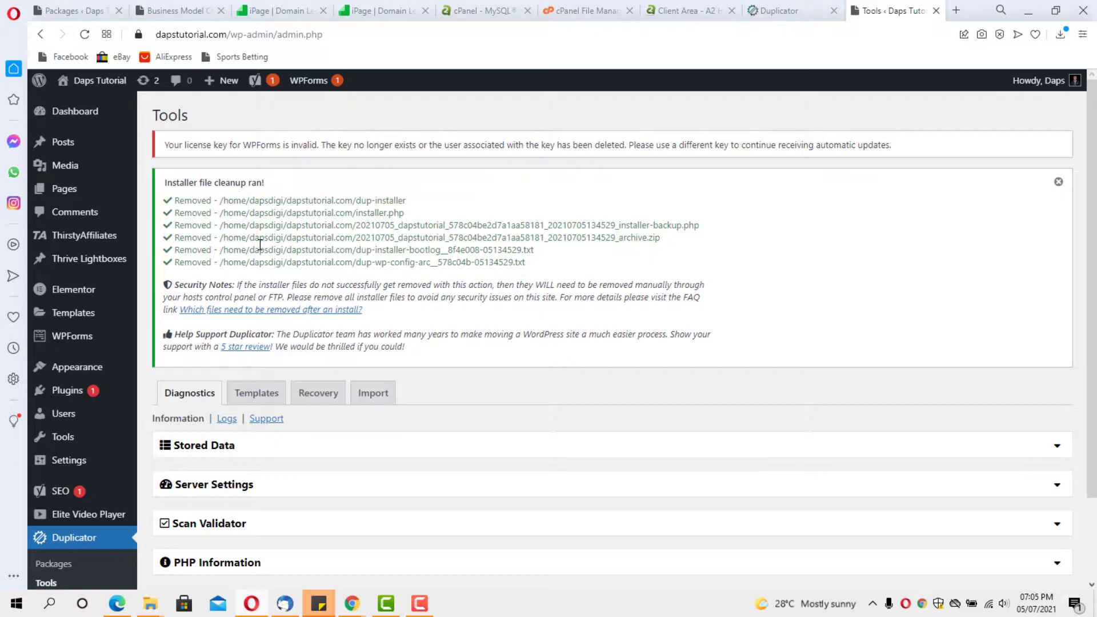
Open Visit Site from the admin bar in a new tab and view the live homepage
mouse_move(95, 81)
right_click(79, 104)
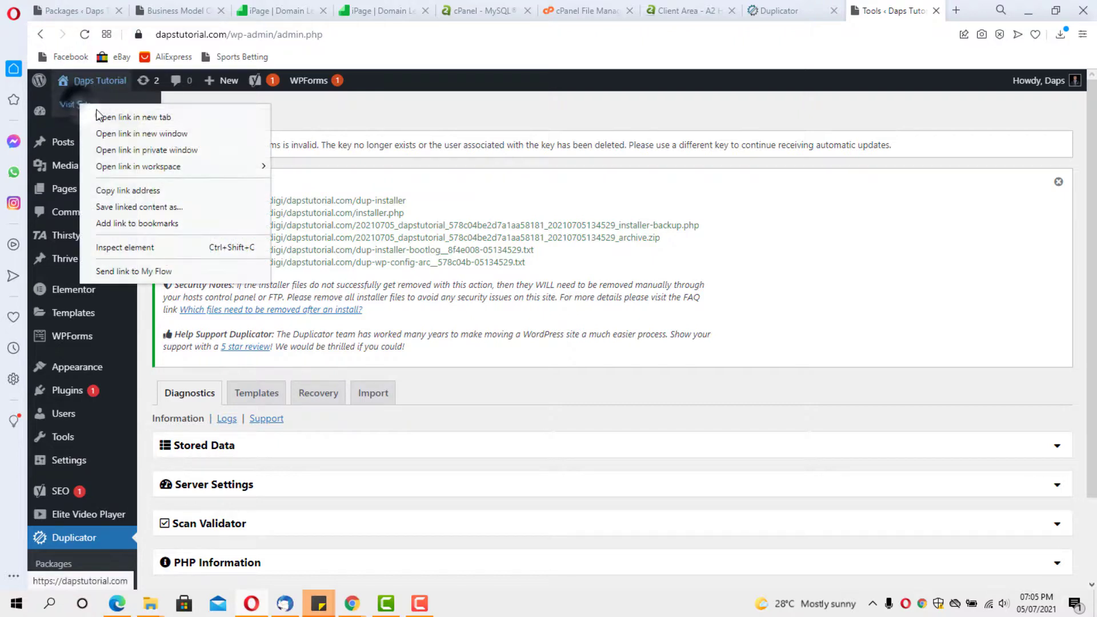
left_click(116, 122)
mouse_move(115, 121)
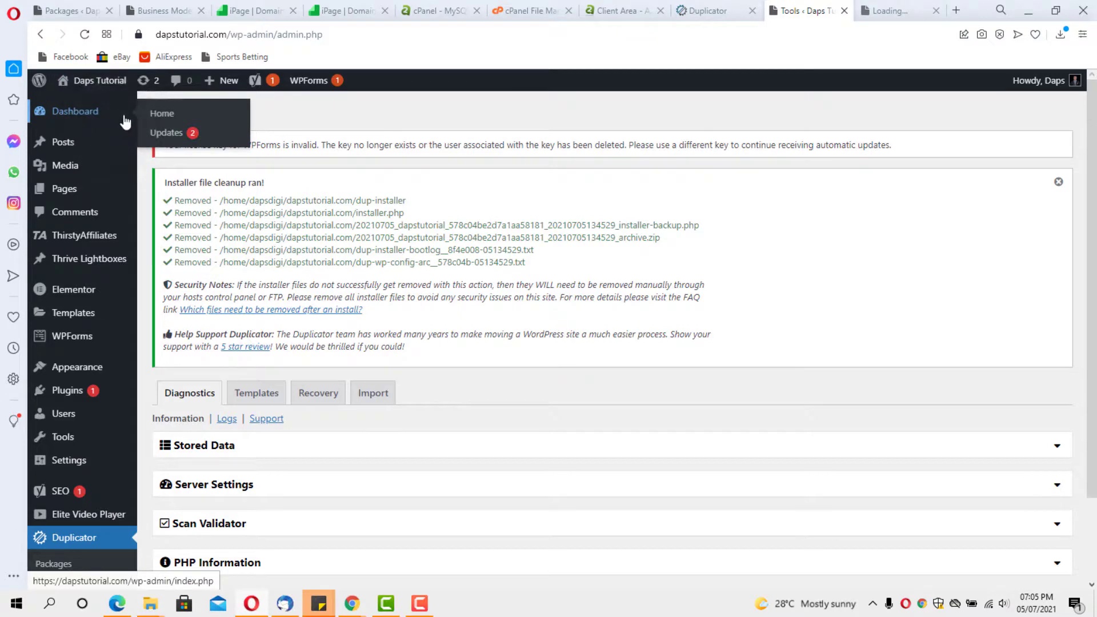
left_click(900, 11)
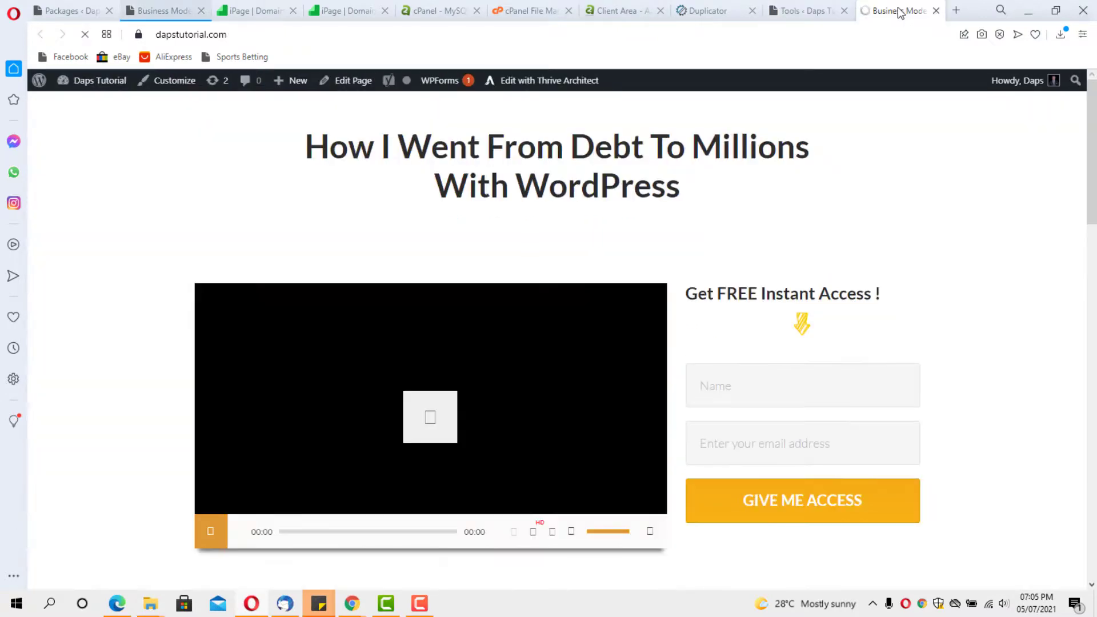